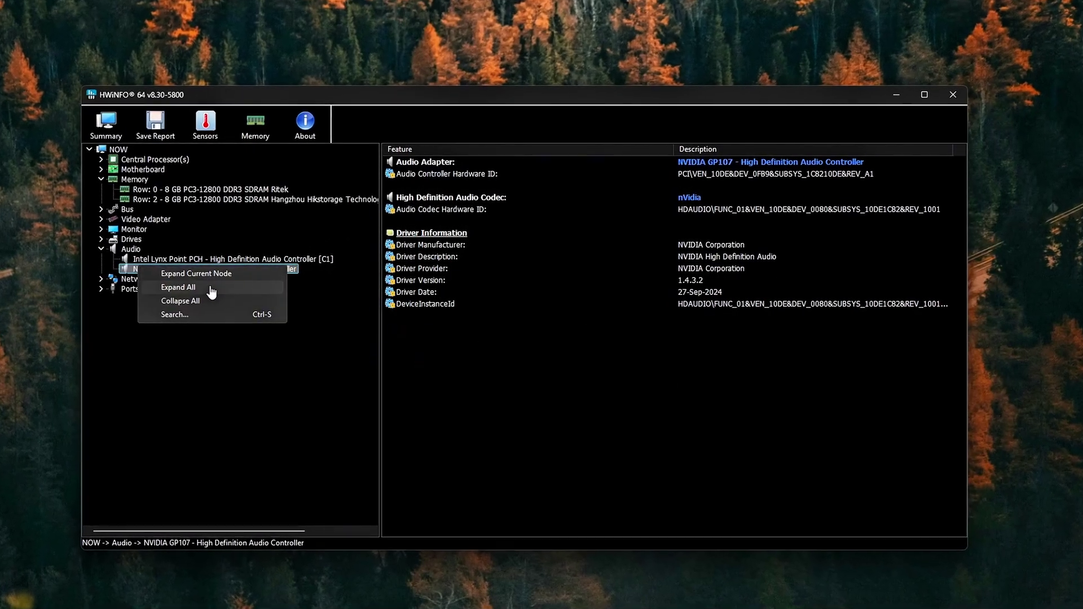
Use Expand All on HWiNFO64's tree so every device down to the USB ports is listed.
click(211, 288)
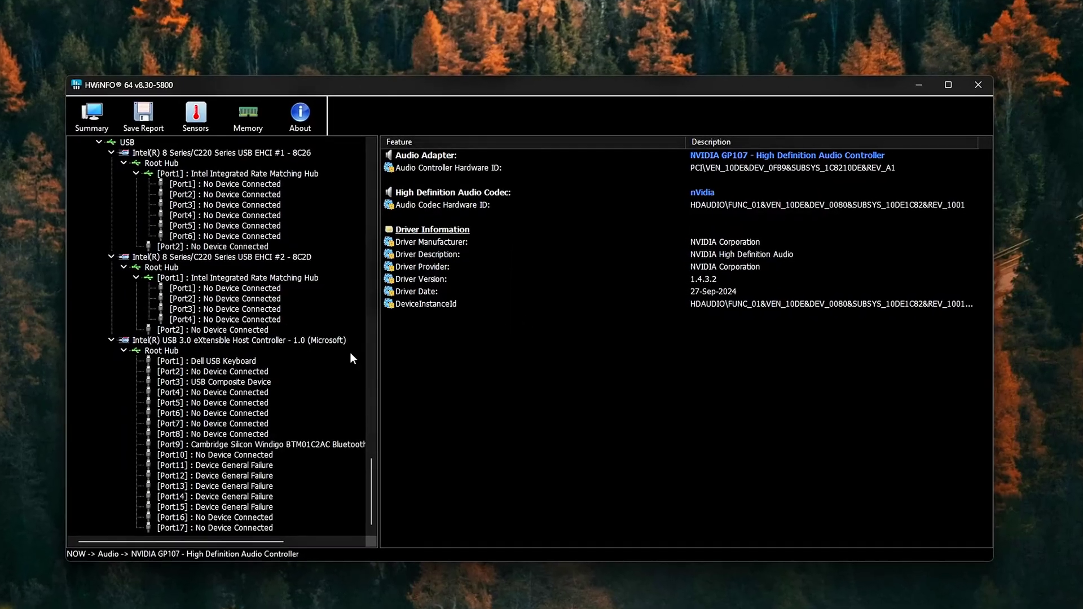
scroll(349, 359, up, 3)
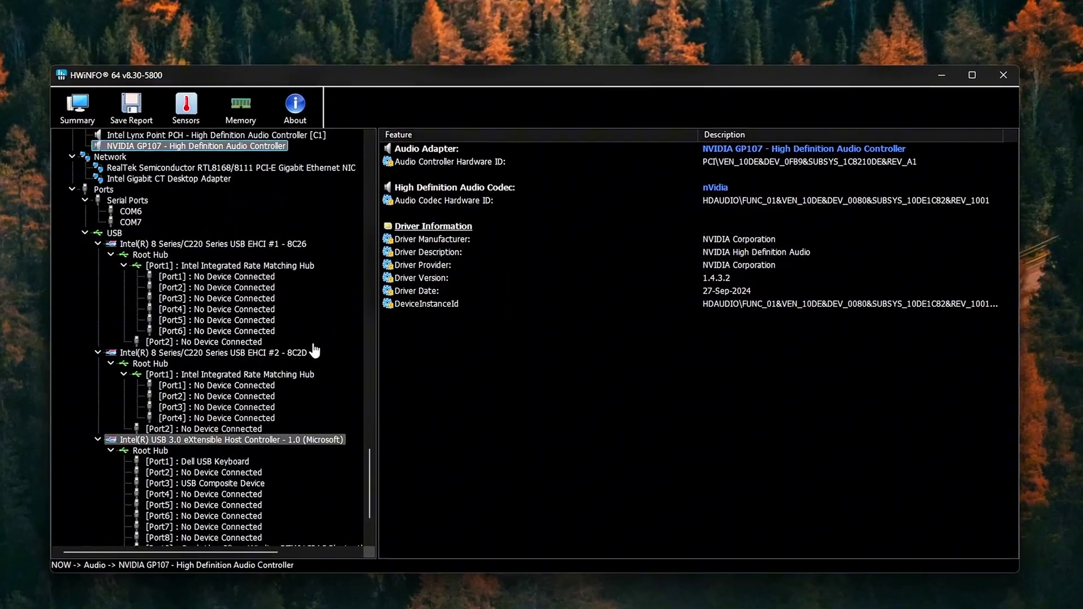
scroll(315, 351, up, 5)
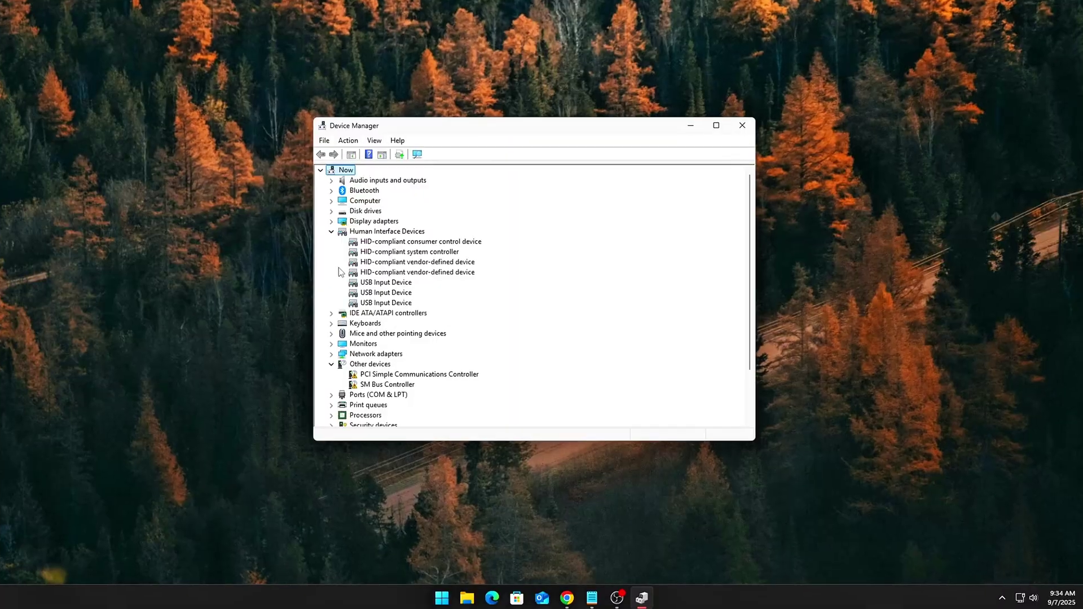
Expand System devices to reveal the ACPI thermal zones and system timer, then return to the top.
scroll(338, 268, down, 1)
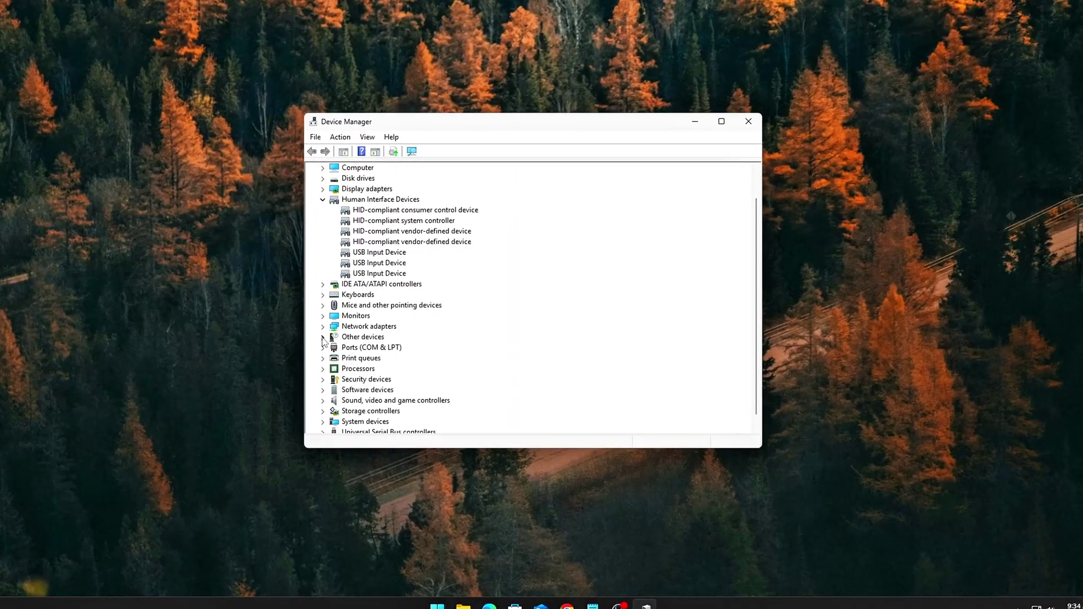
scroll(322, 341, down, 1)
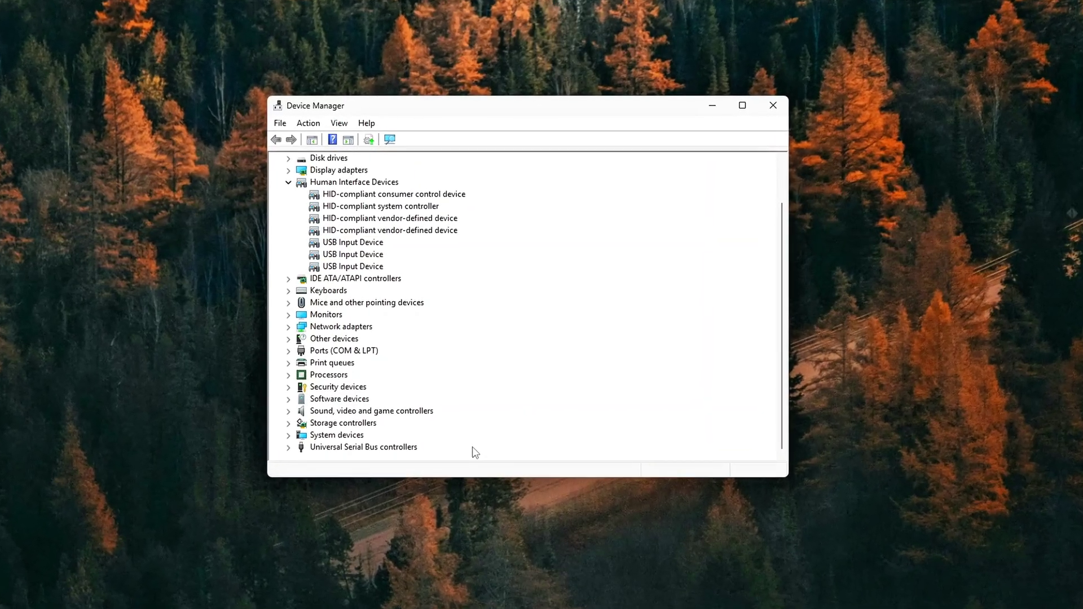
click(288, 435)
scroll(439, 358, down, 2)
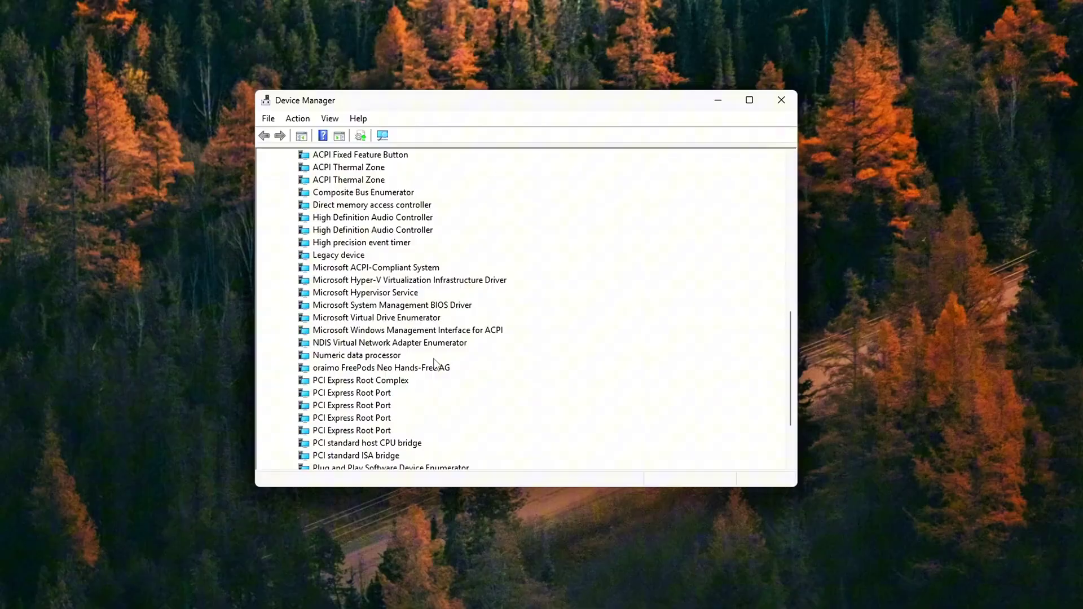
scroll(435, 362, down, 3)
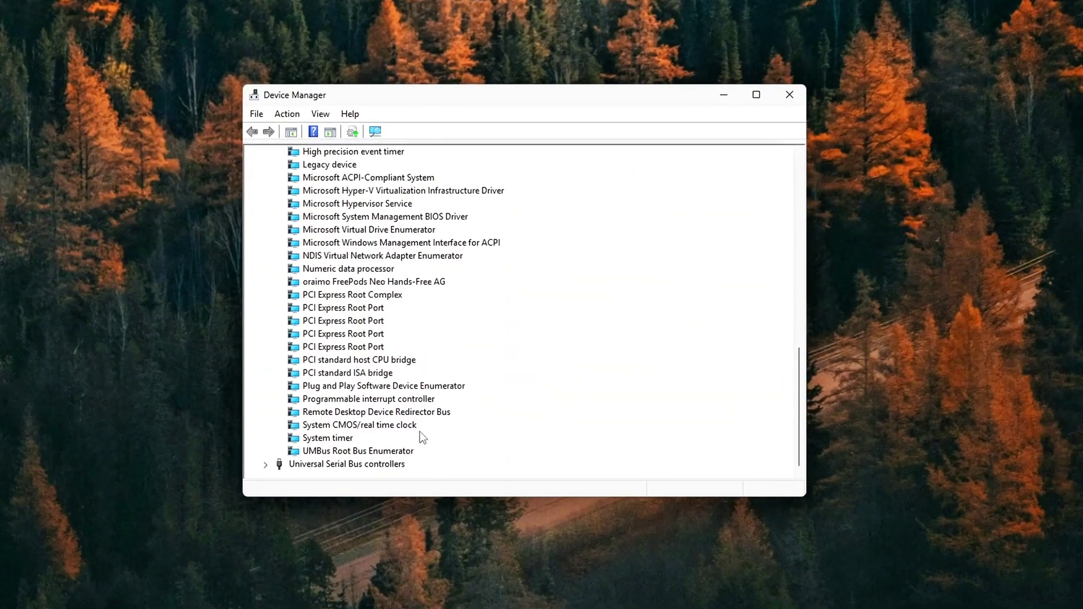
scroll(327, 364, up, 10)
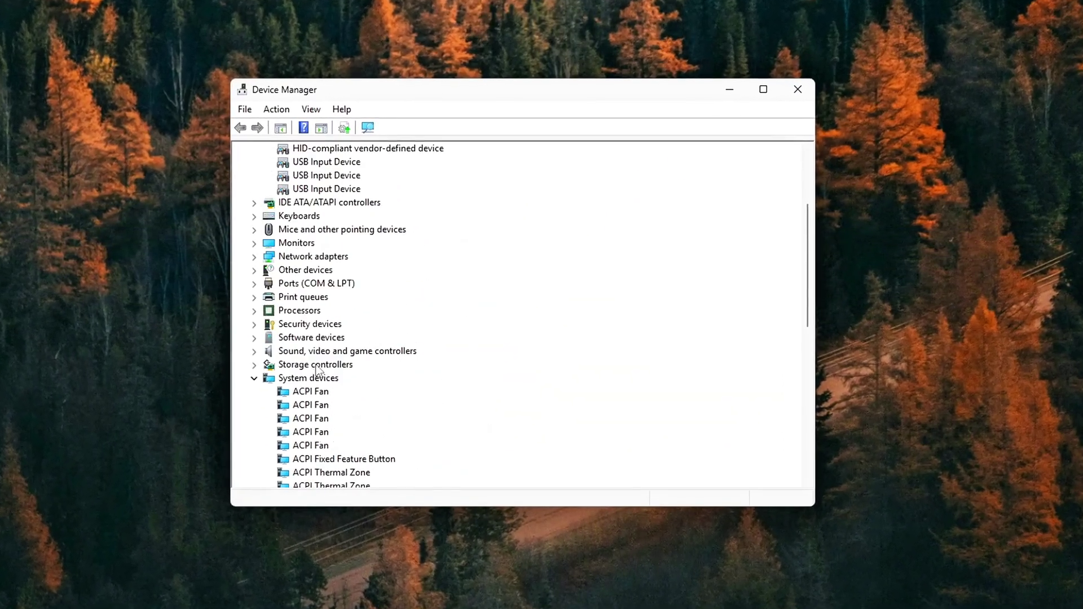
scroll(321, 372, up, 3)
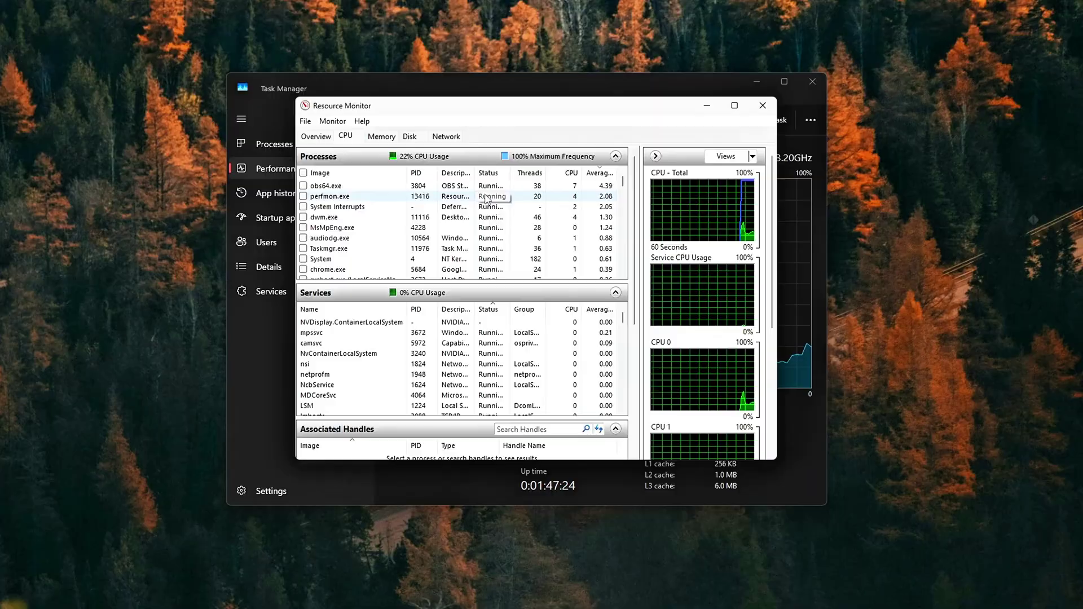
Scroll the CPU tab's Processes list and select obs64.exe at the top.
scroll(629, 192, down, 5)
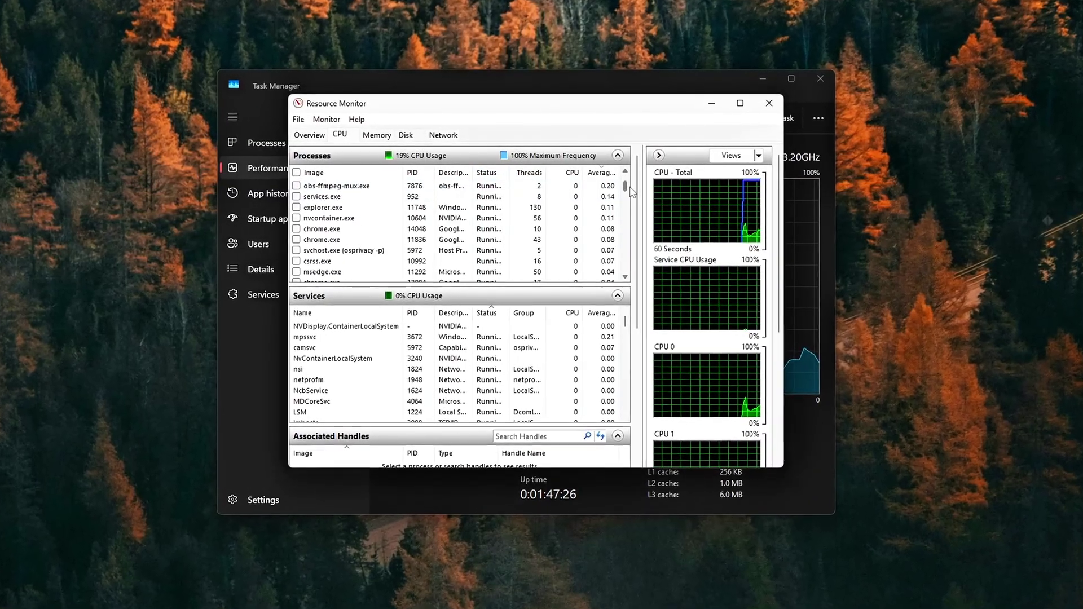
mouse_move(631, 192)
mouse_down()
mouse_move(633, 271)
mouse_move(632, 179)
mouse_up()
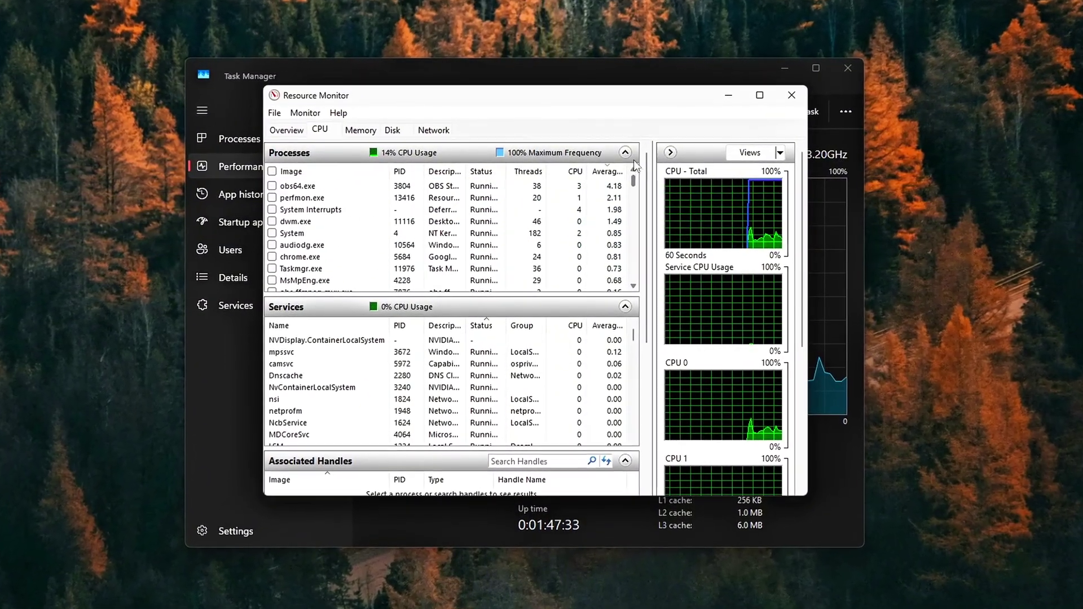
click(337, 187)
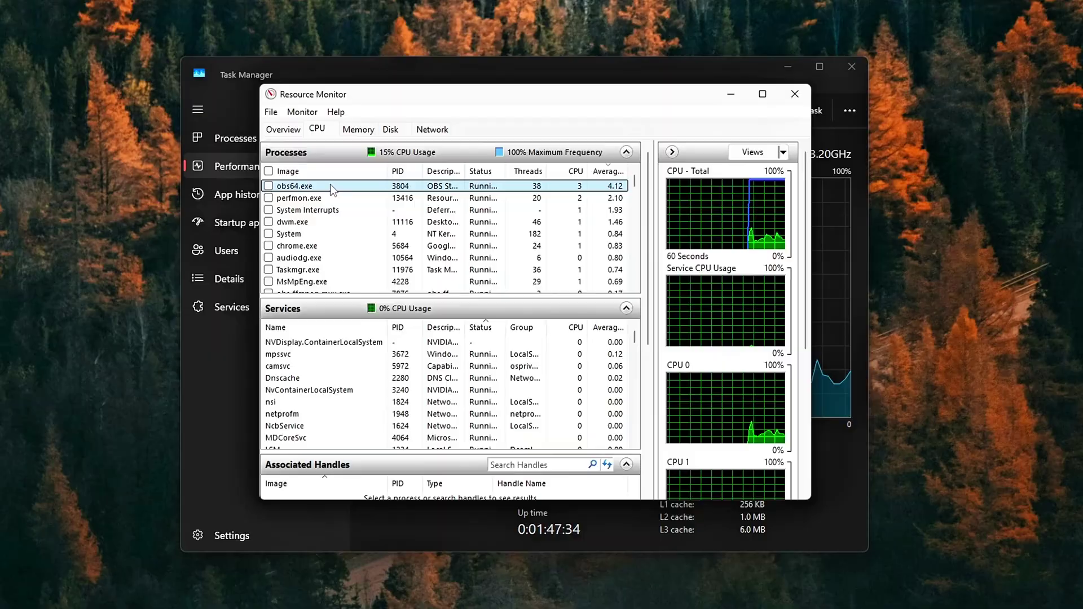
Jump to the Sensor Service by typing S, set its startup type to Disabled, and apply it.
key(s)
key(s)
key(s)
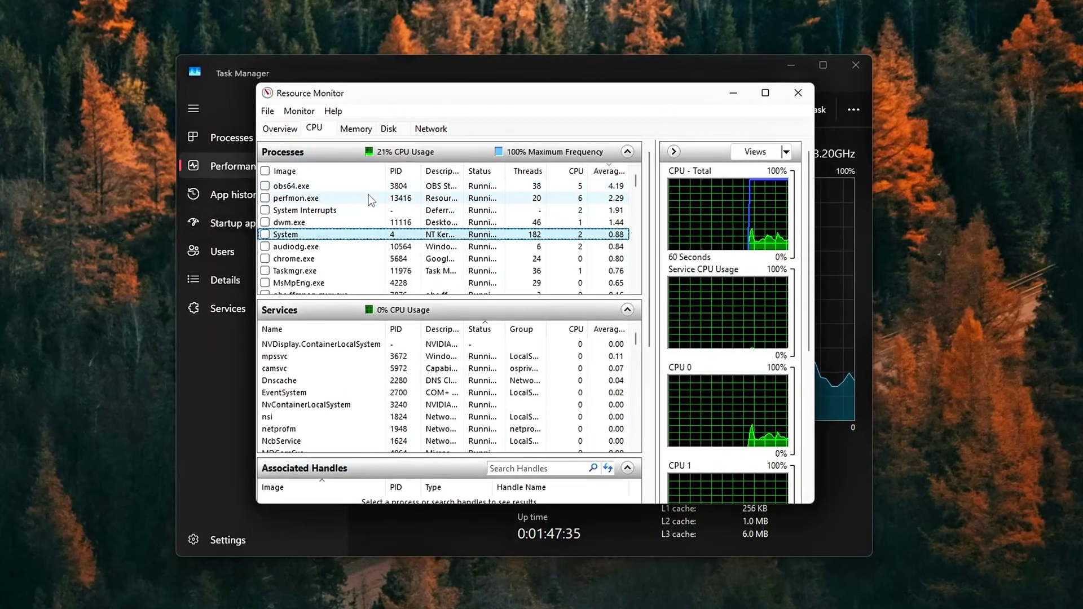
key(s)
key(s)
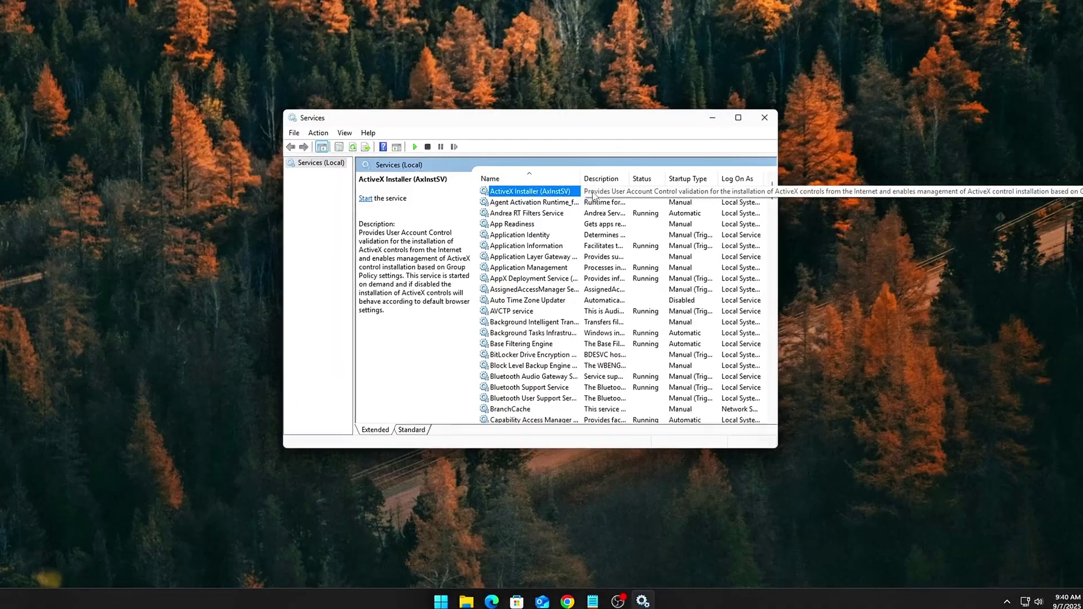
key(s)
key(s)
key(s)
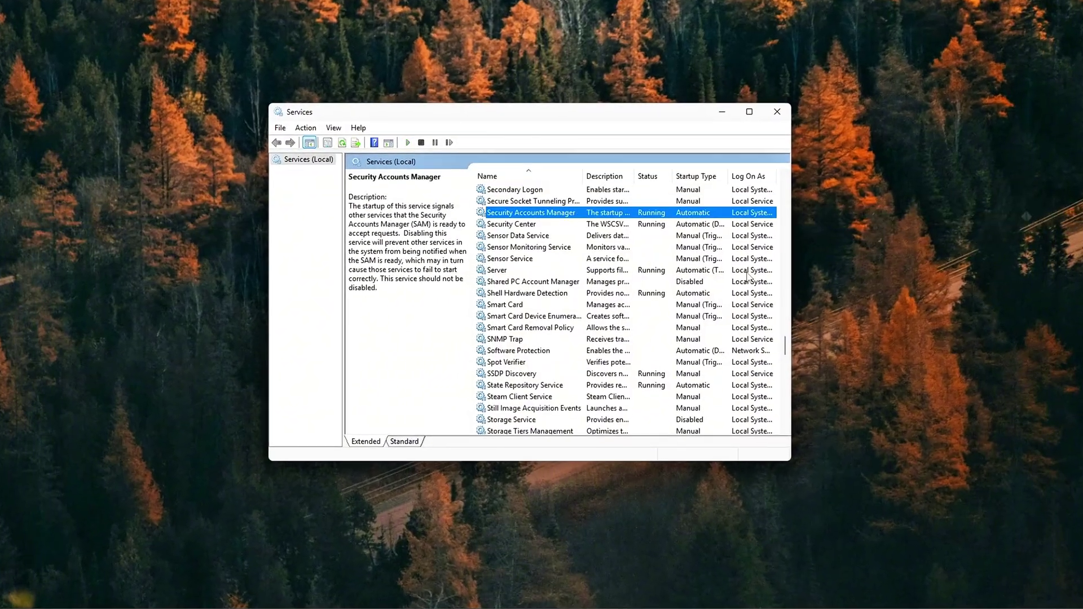
key(s)
key(s)
key(s)
key(s)
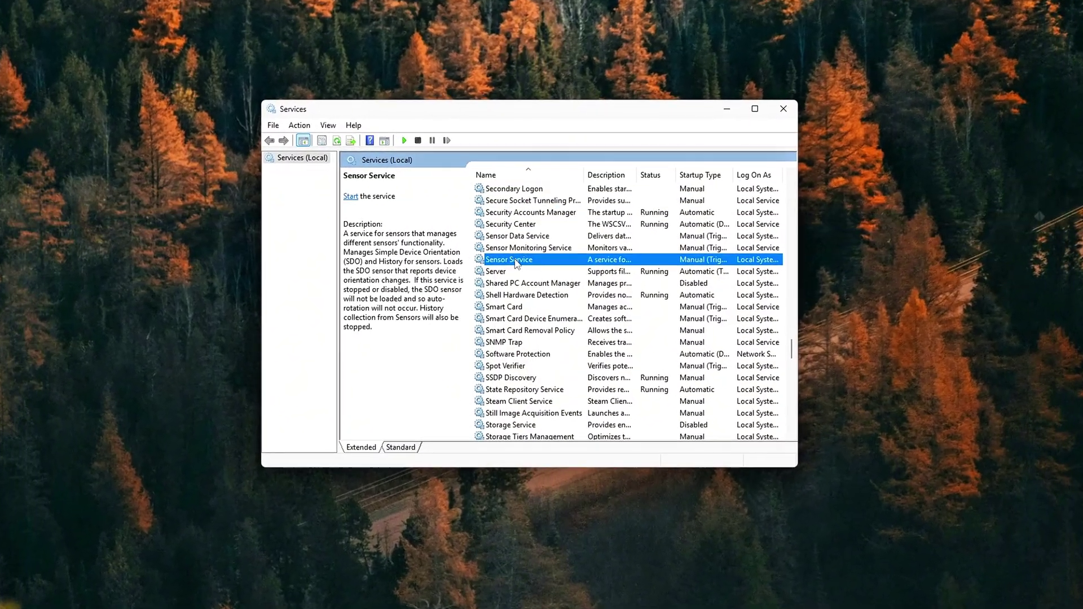
right_click(519, 258)
click(558, 383)
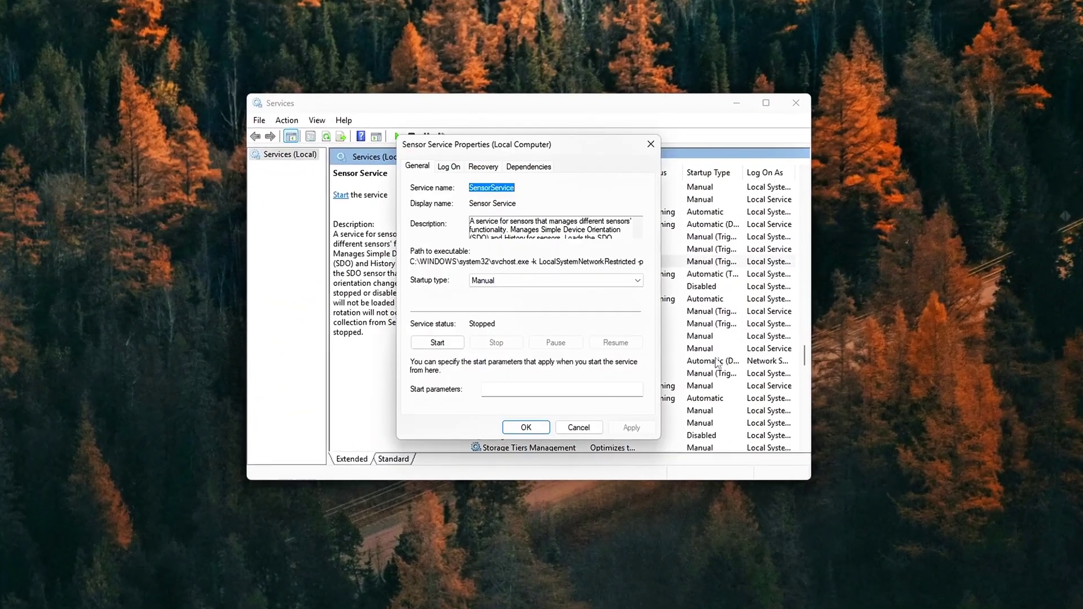
click(562, 283)
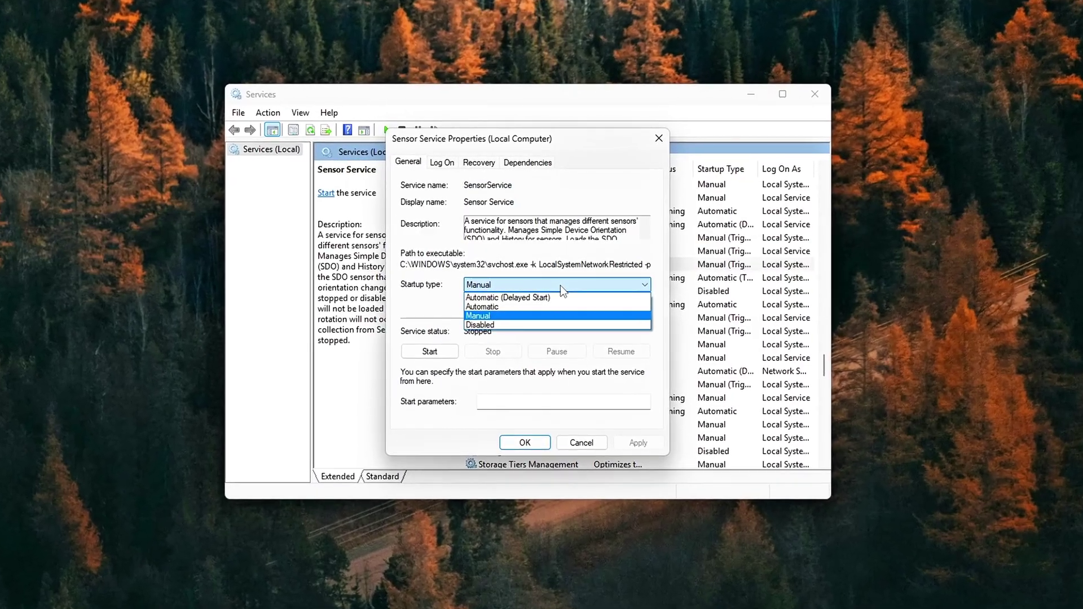
click(530, 325)
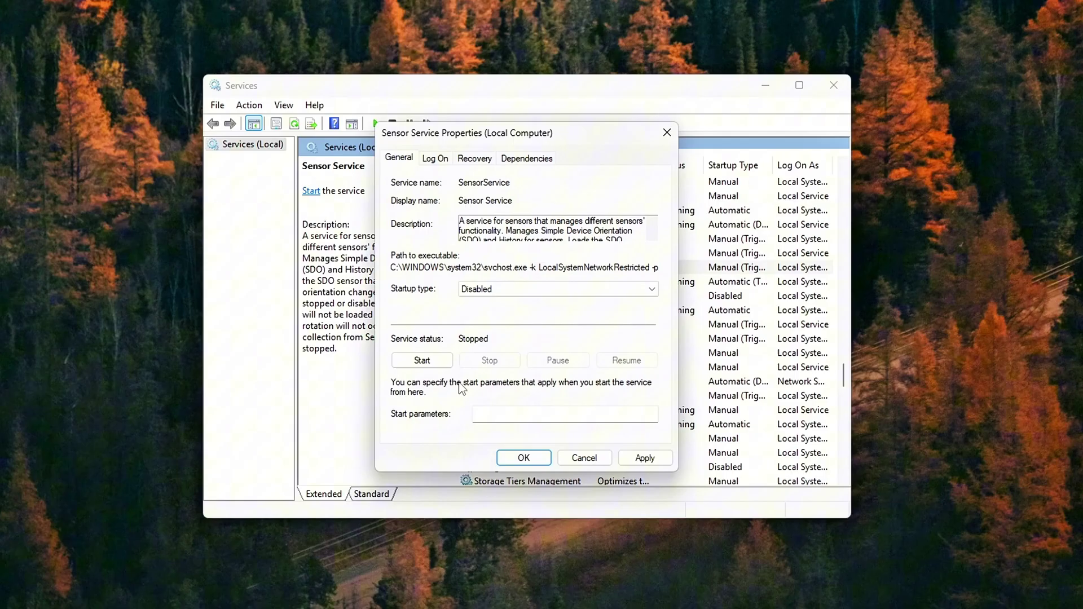
click(647, 462)
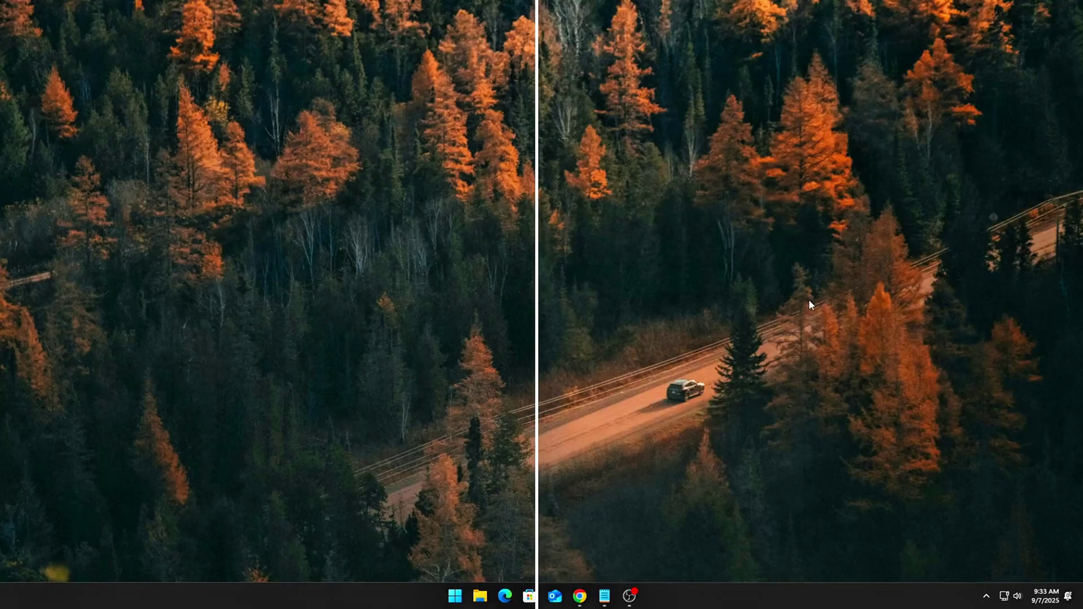
Open Device Manager from the Win+X menu and centre its window.
key(super+x)
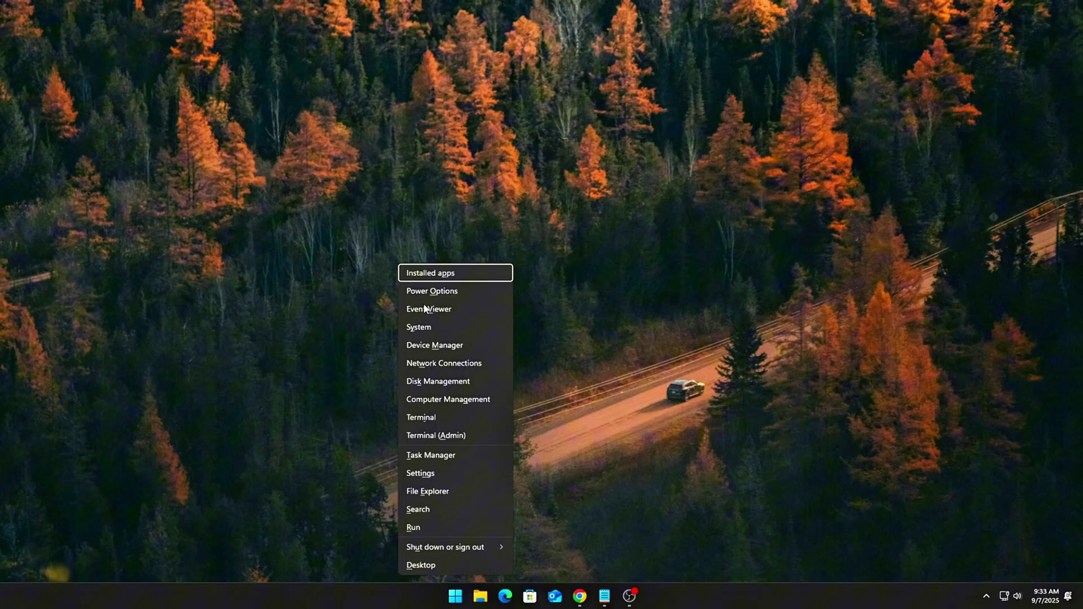
click(429, 345)
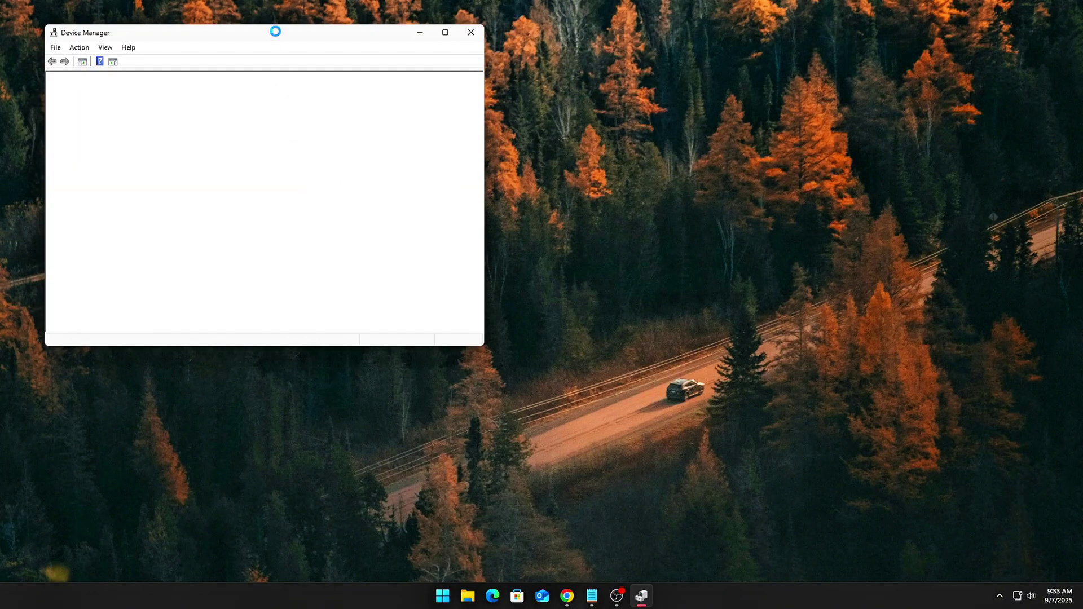
drag(281, 37, 551, 128)
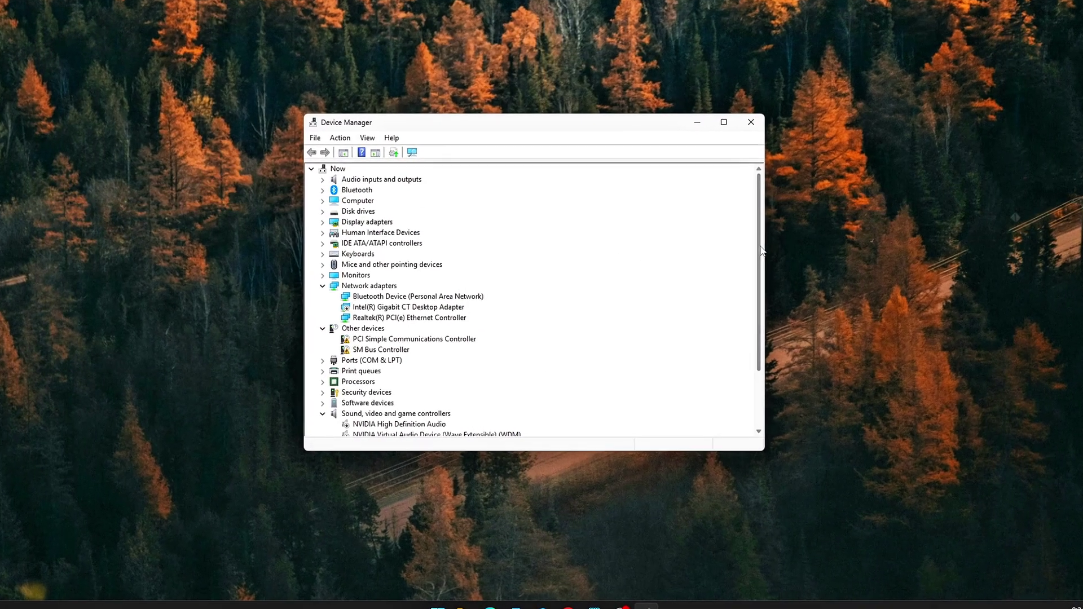
Collapse Sound, Network adapters and Other devices, and expand Human Interface Devices.
scroll(677, 305, down, 3)
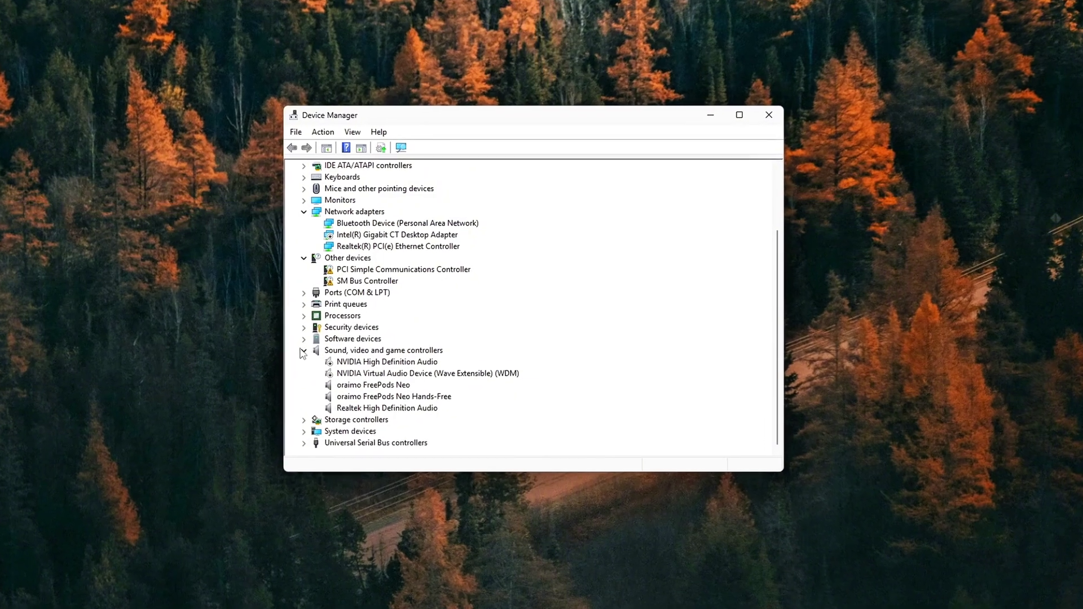
click(303, 350)
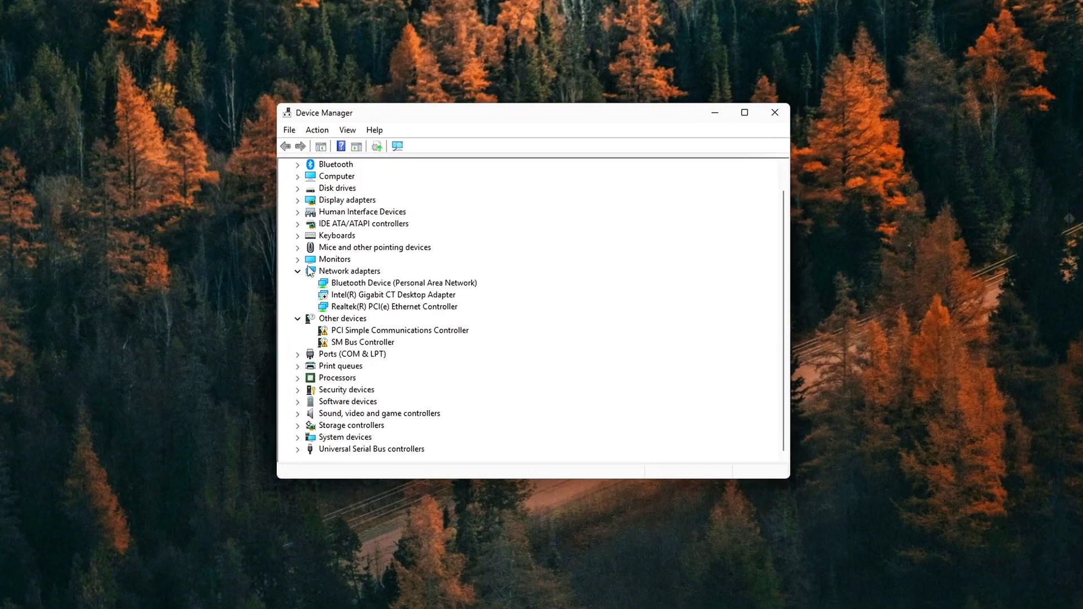
click(303, 273)
click(291, 236)
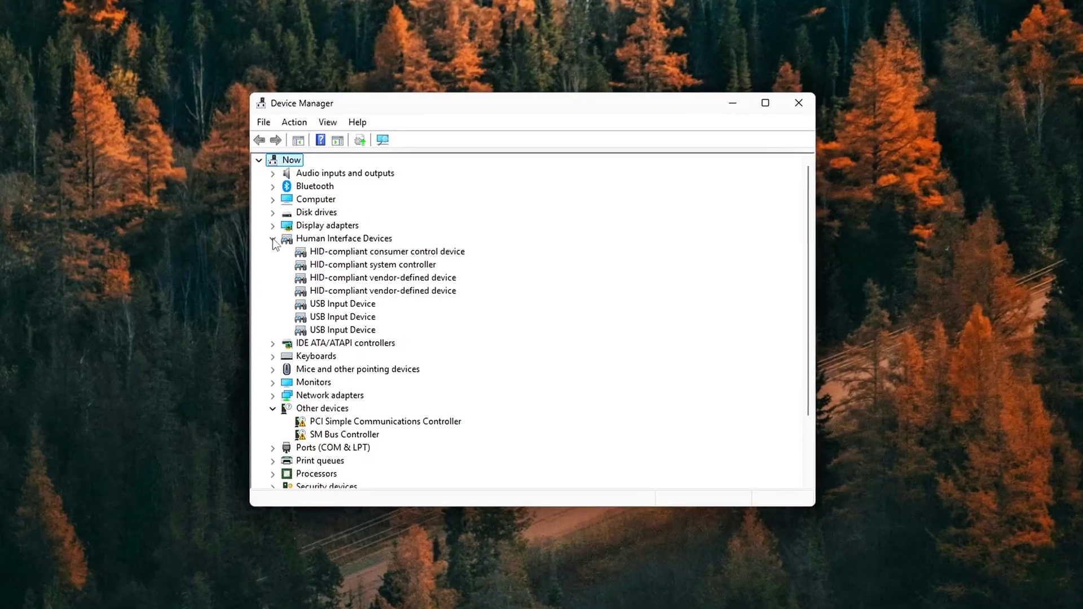
scroll(290, 289, down, 1)
click(266, 373)
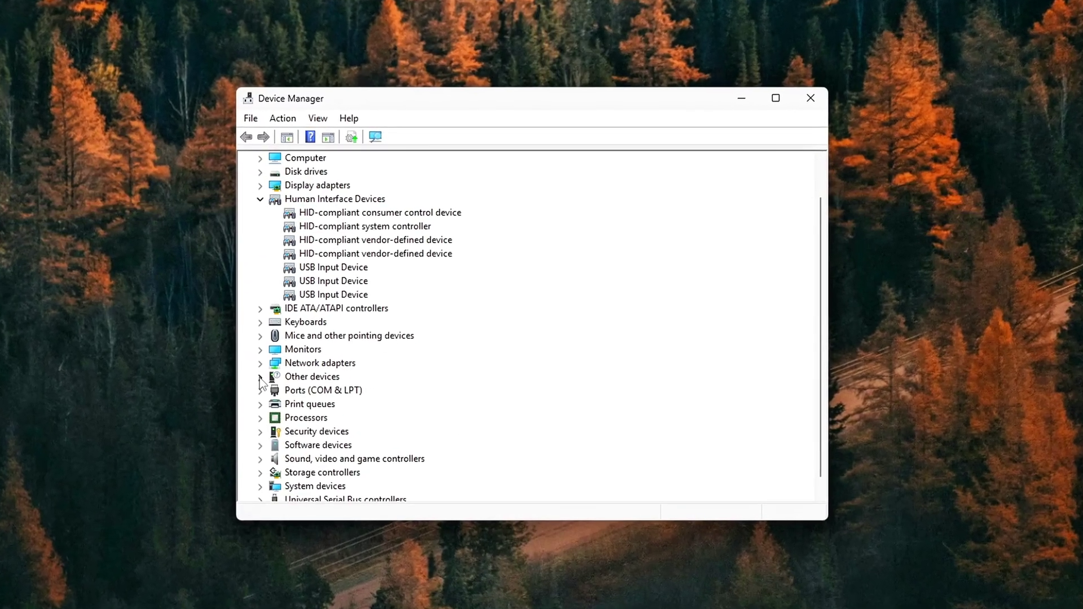
scroll(266, 380, down, 1)
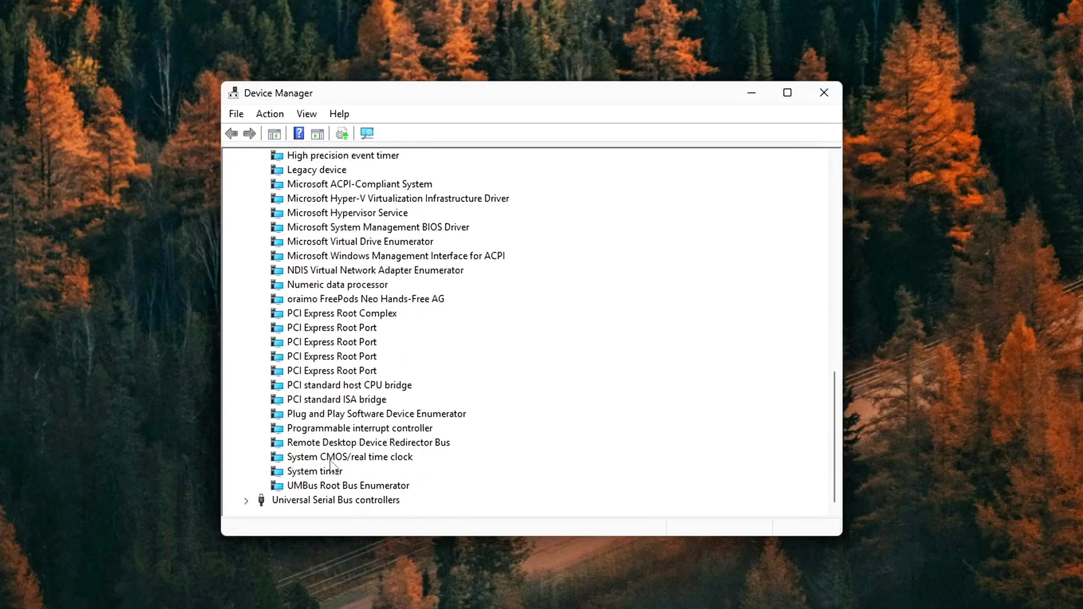
scroll(331, 463, up, 1)
scroll(361, 445, up, 11)
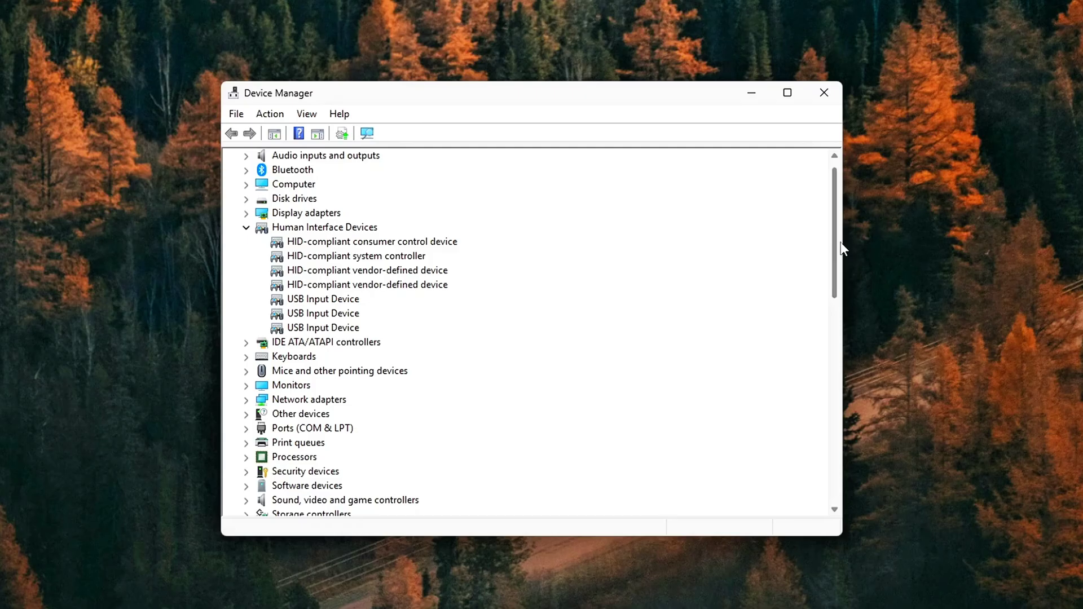
drag(833, 236, 750, 293)
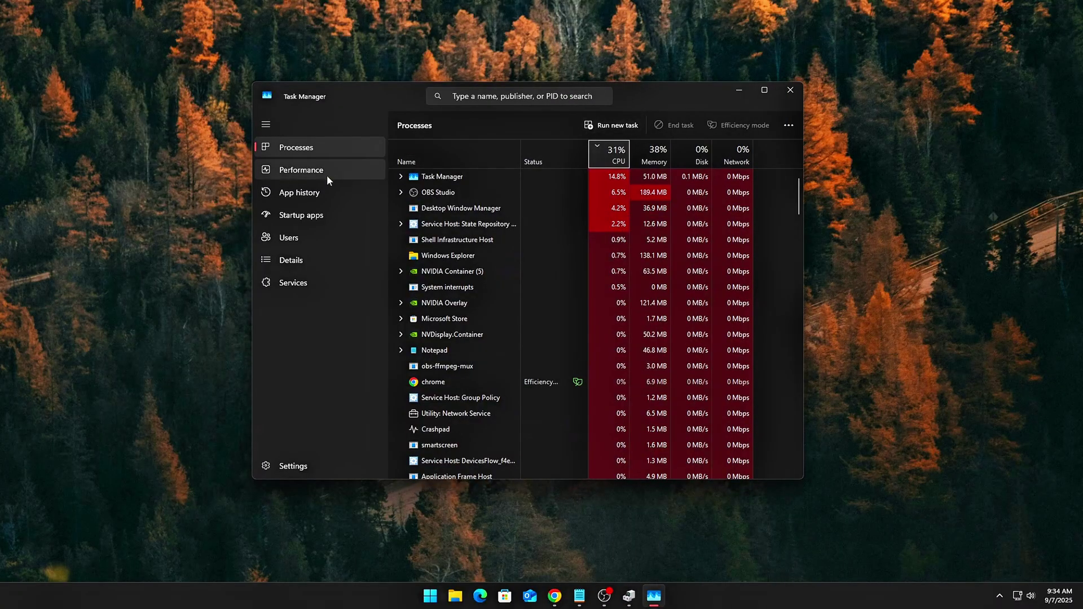
Switch Task Manager to the CPU Performance view and launch Resource Monitor.
click(328, 171)
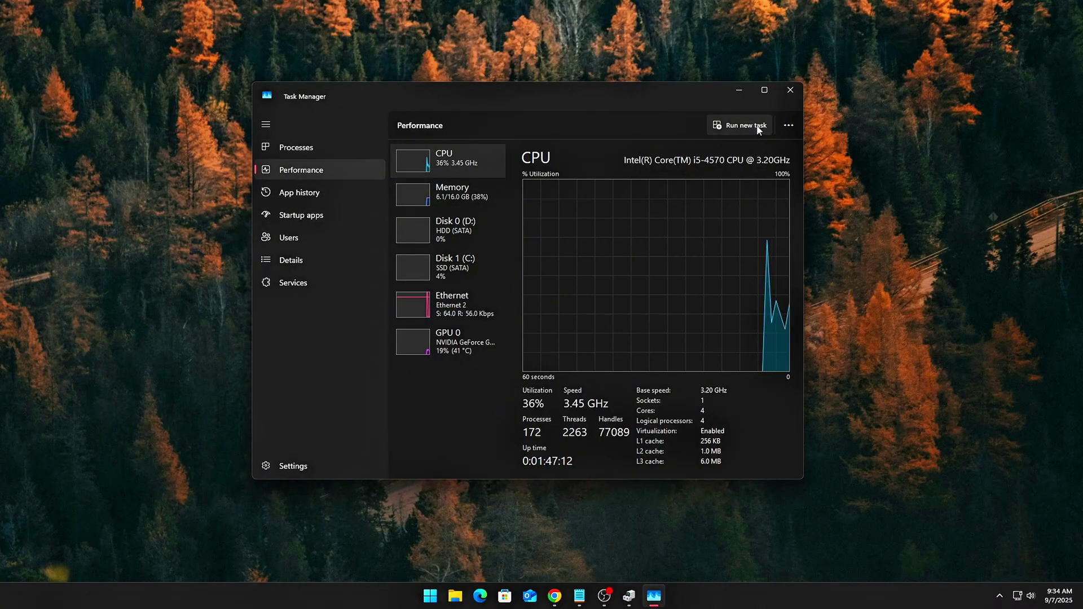
click(762, 172)
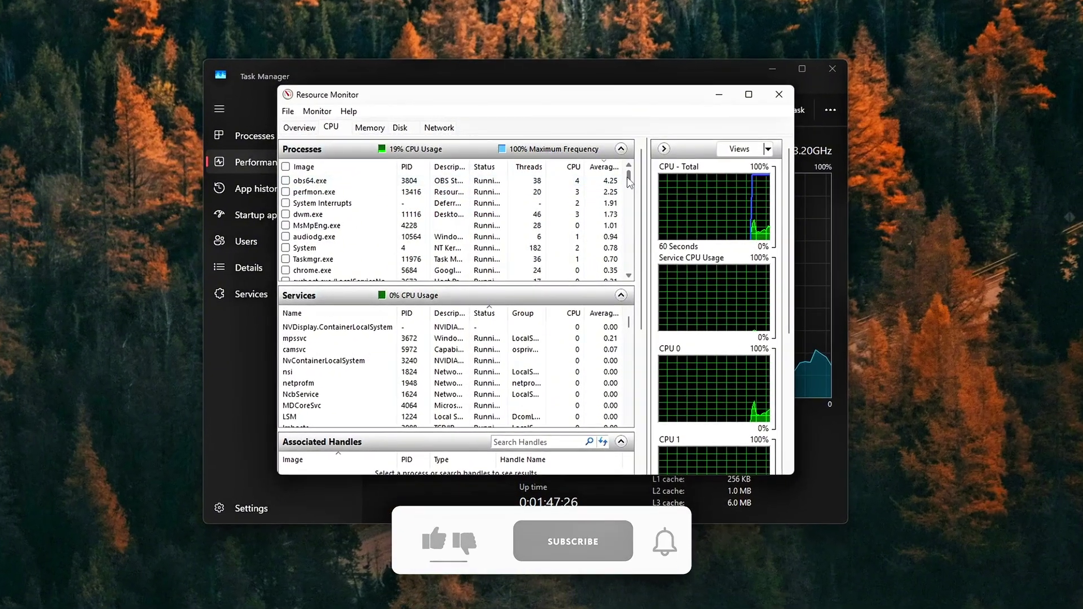
Select svchost.exe (osprivacy -p) and step down through the svchost processes' CPU usage.
scroll(634, 177, down, 4)
drag(638, 192, 638, 157)
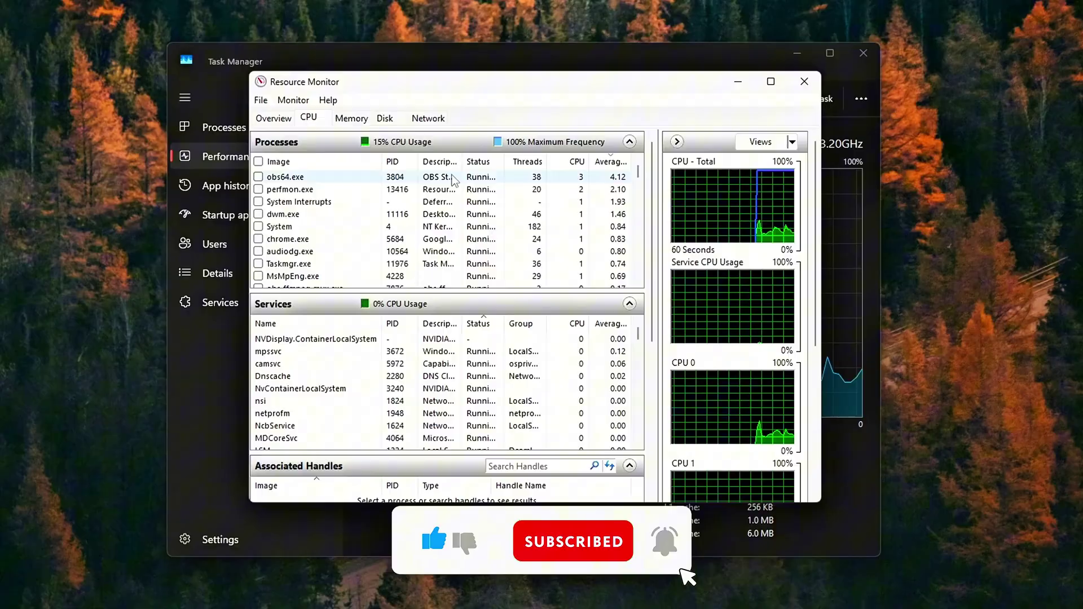
click(325, 176)
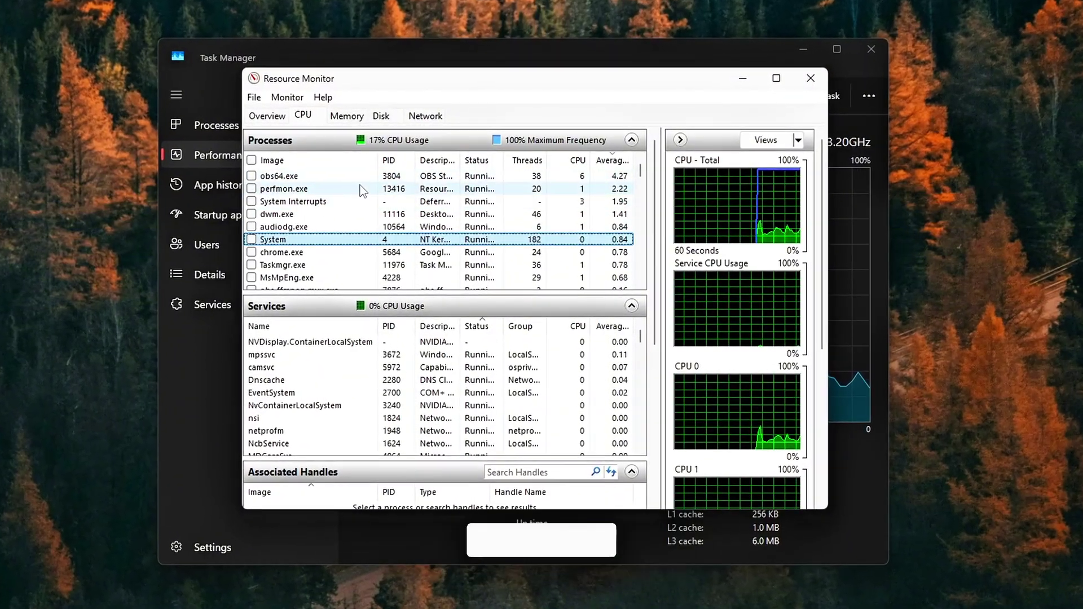
scroll(353, 248, down, 5)
click(338, 214)
key(Down)
key(Down)
key(Down)
key(Down)
key(Down)
key(Down)
key(Down)
key(Down)
key(Down)
key(Down)
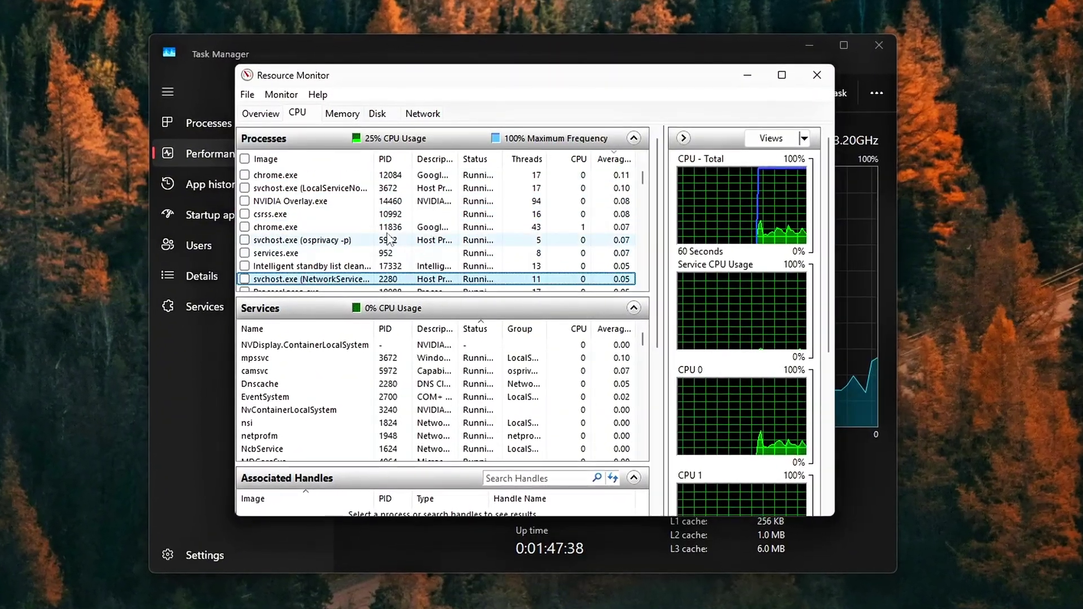
key(Down)
key(Down)
key(Down)
key(Down)
key(Down)
key(Down)
key(Down)
key(Down)
key(Down)
key(Down)
key(Down)
key(Down)
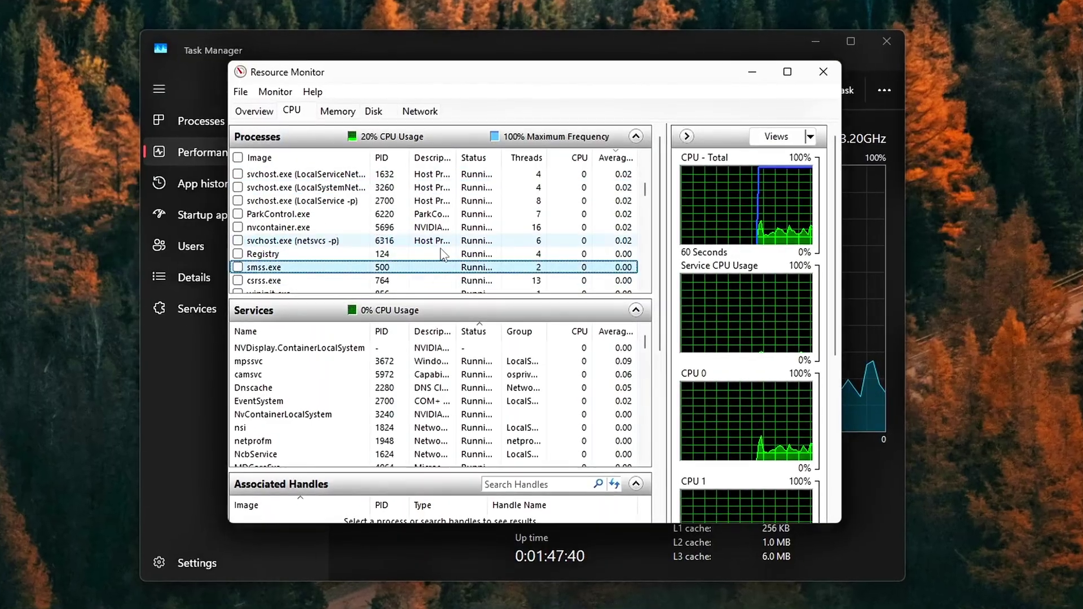
key(Down)
key(Down)
key(Down)
key(Down)
key(Down)
key(Down)
key(Down)
key(Down)
key(Down)
key(Down)
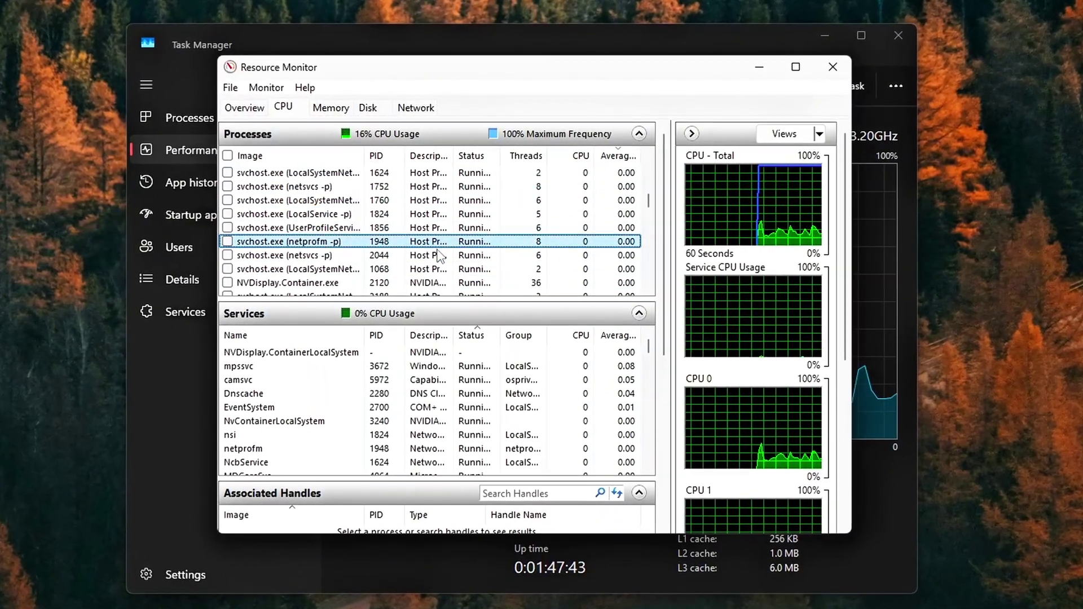
key(Down)
key(Down)
key(Down)
key(Down)
key(Down)
key(Down)
key(Down)
key(Down)
key(Down)
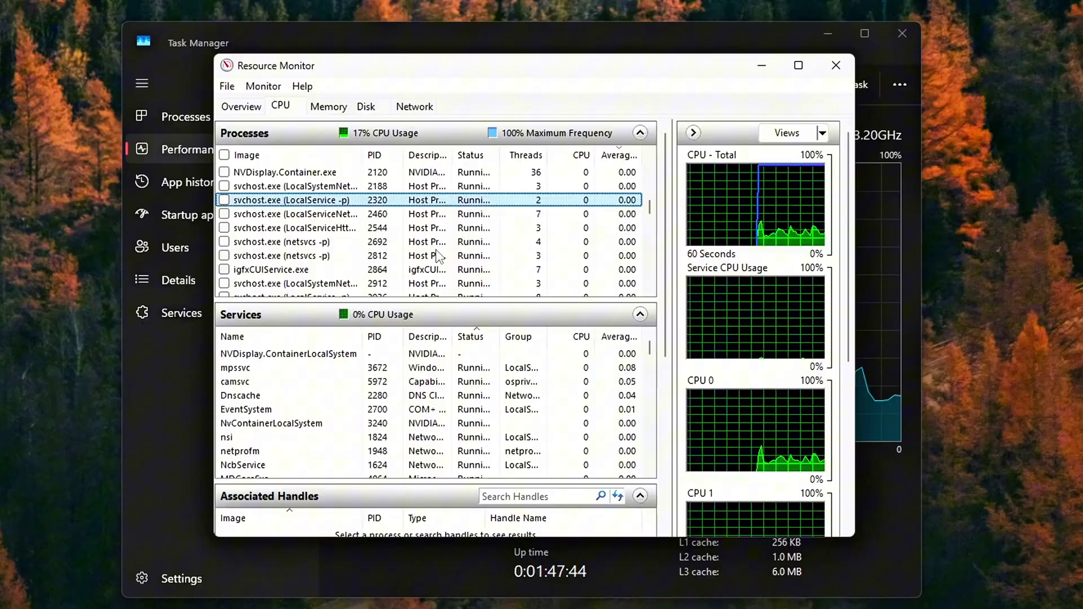
key(Down)
key(Down)
key(Down)
key(Down)
key(Down)
key(Down)
key(Down)
key(Down)
key(Down)
key(Down)
key(Down)
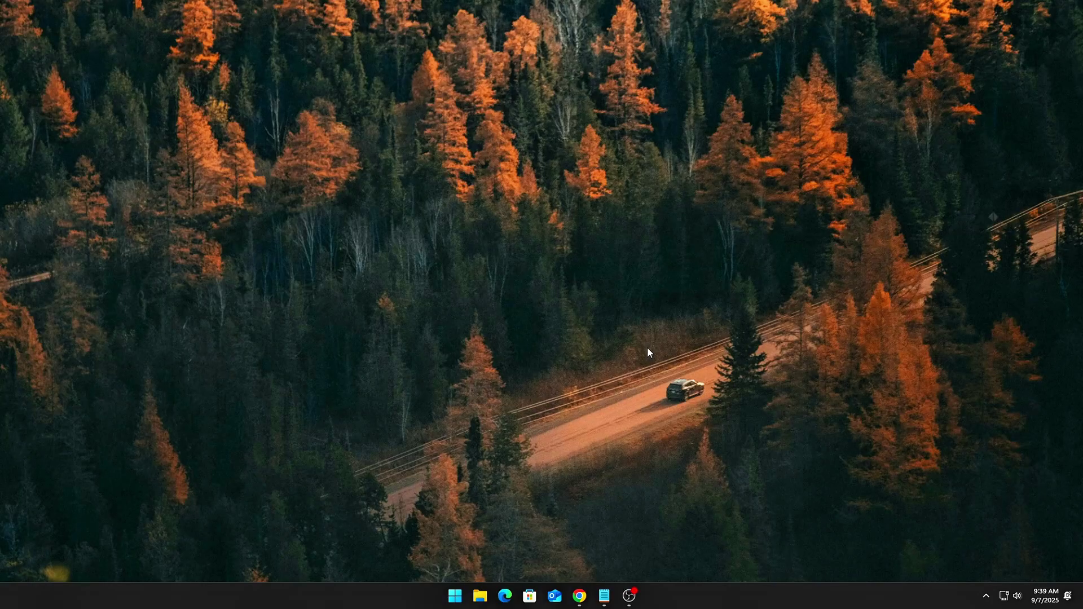
Reopen Device Manager via Win+X, centre it, and scroll to System devices.
key(super+x)
click(438, 349)
drag(338, 34, 597, 150)
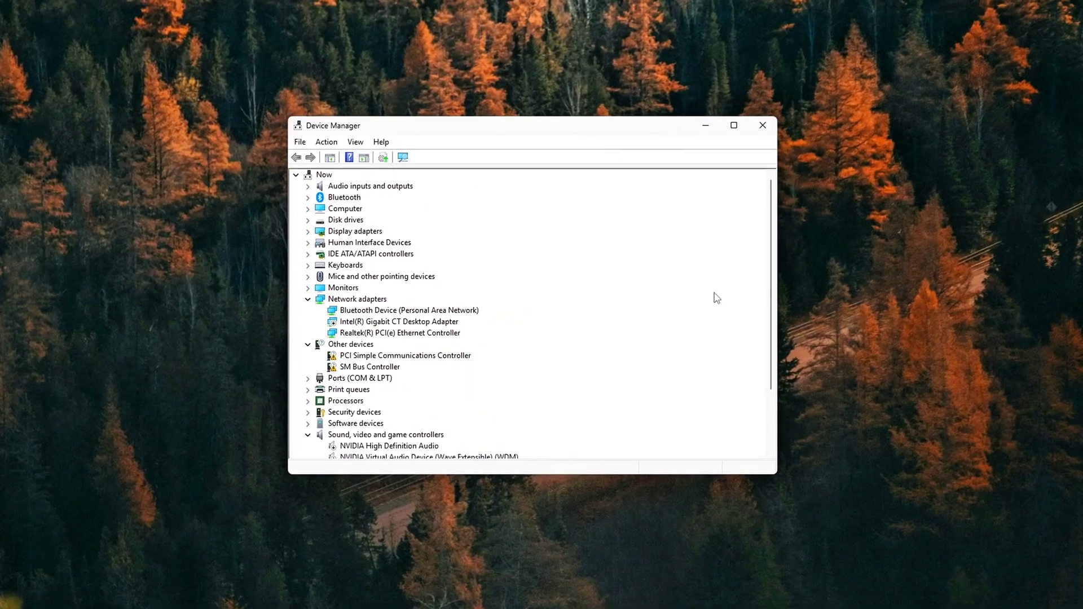
scroll(762, 265, down, 10)
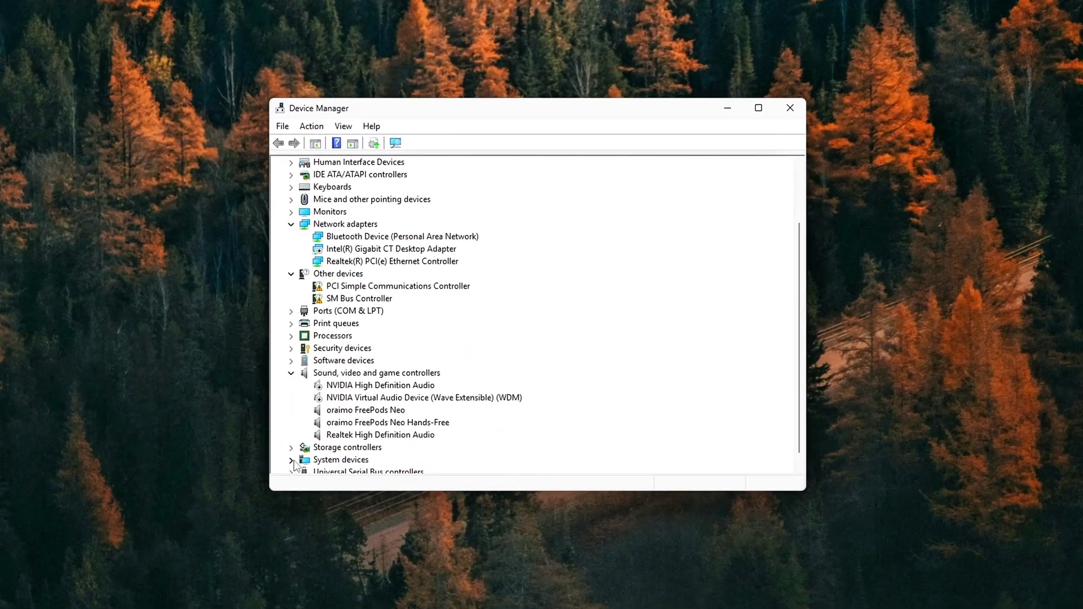
Check the first ACPI Thermal Zone's properties show it working properly, then close them.
click(356, 248)
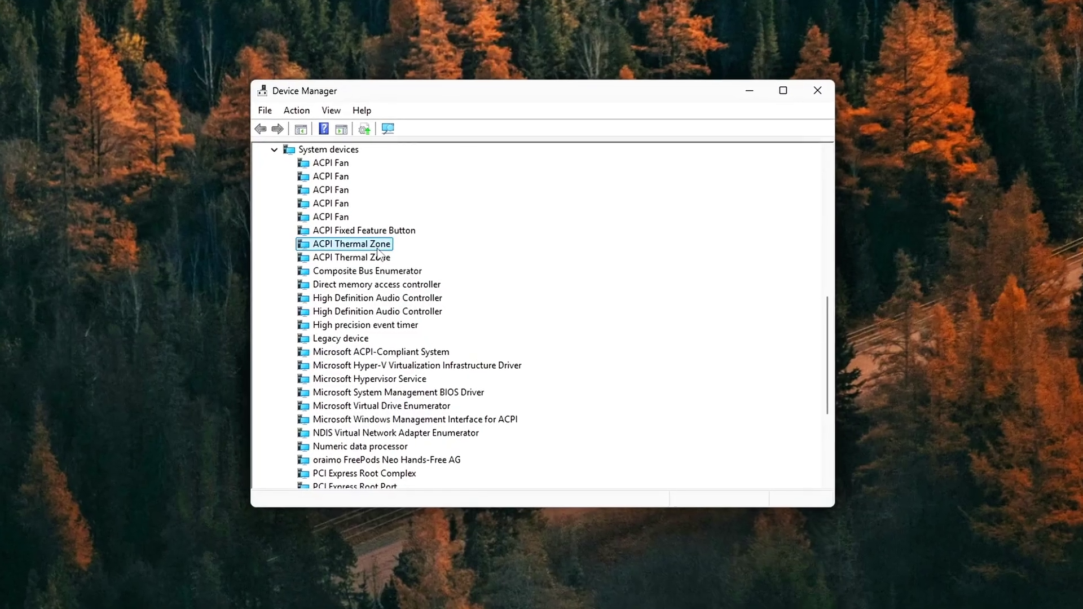
right_click(346, 245)
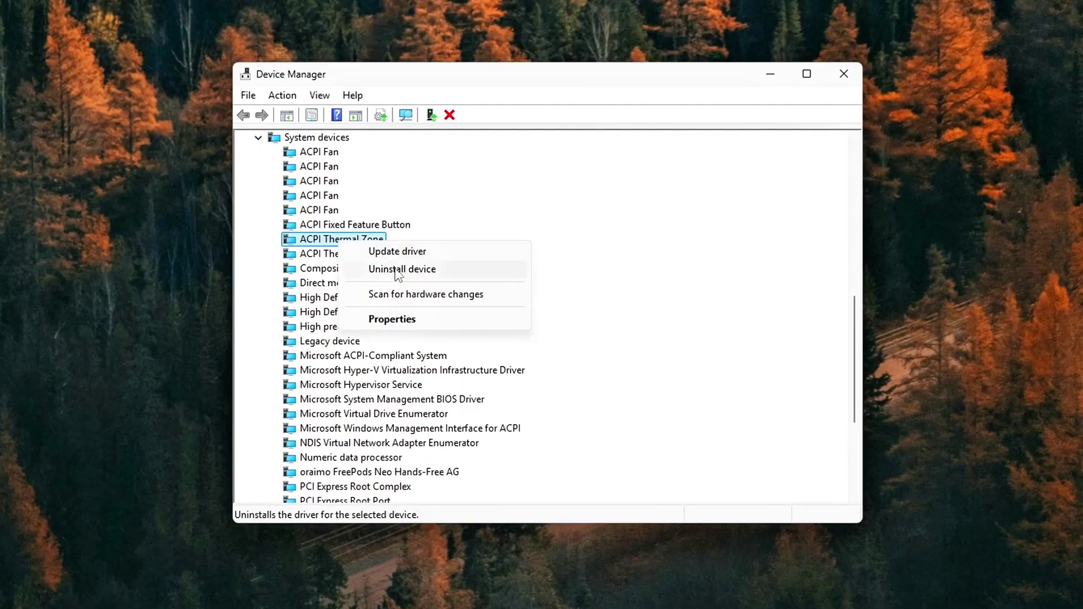
click(384, 320)
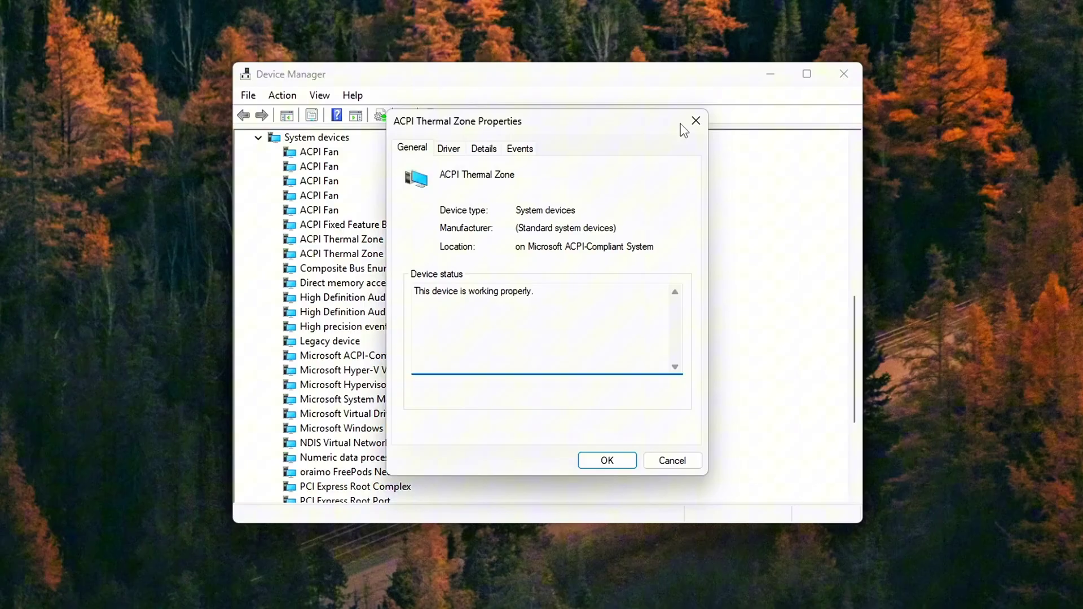
click(695, 121)
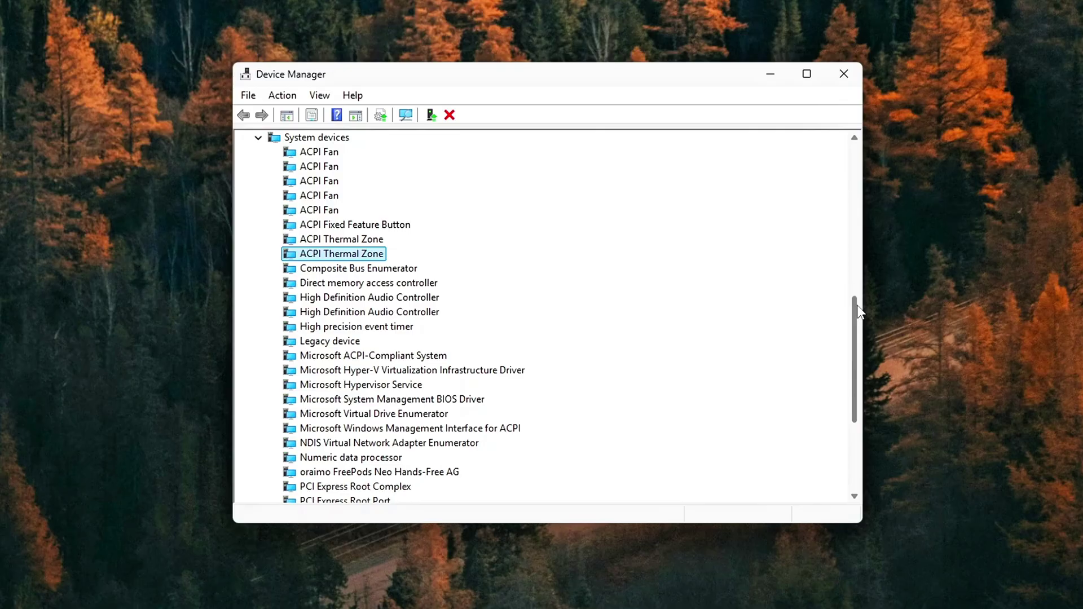
scroll(859, 311, down, 2)
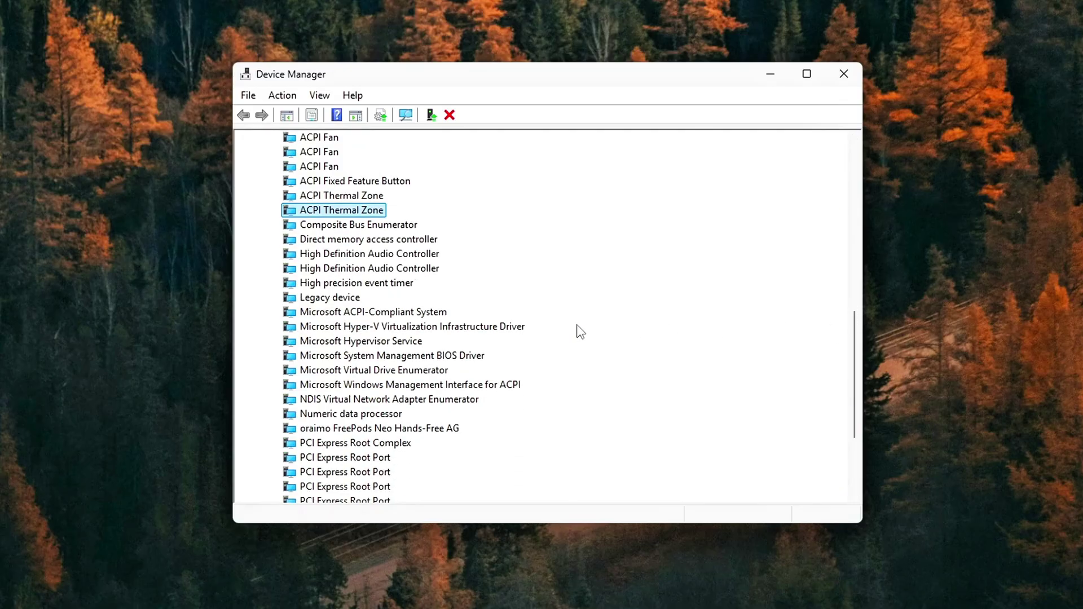
Disable the Microsoft Hyper-V Virtualization Infrastructure Driver.
right_click(451, 327)
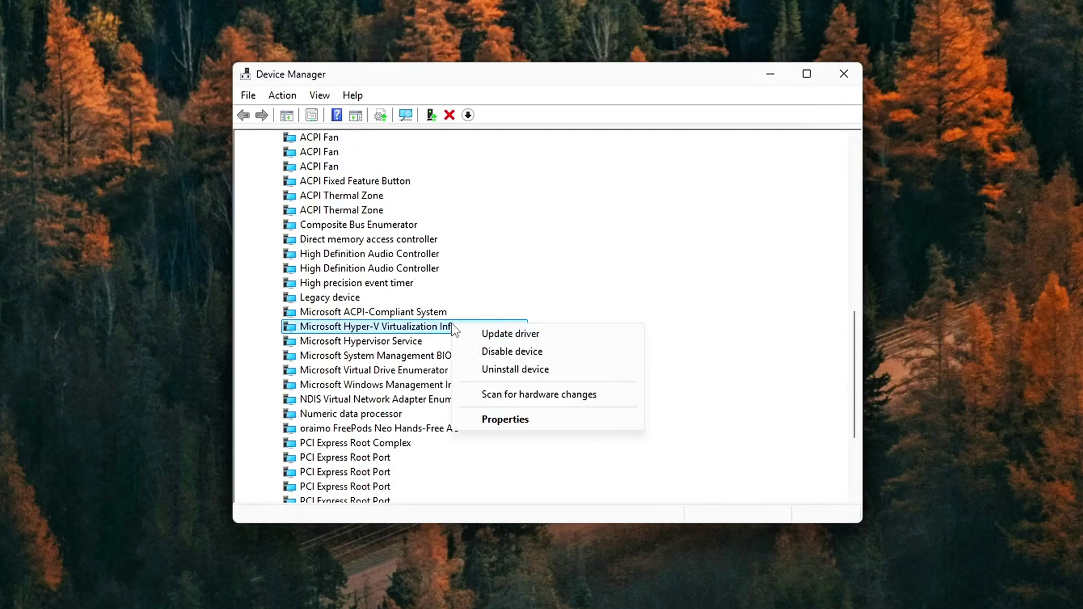
click(515, 351)
click(601, 308)
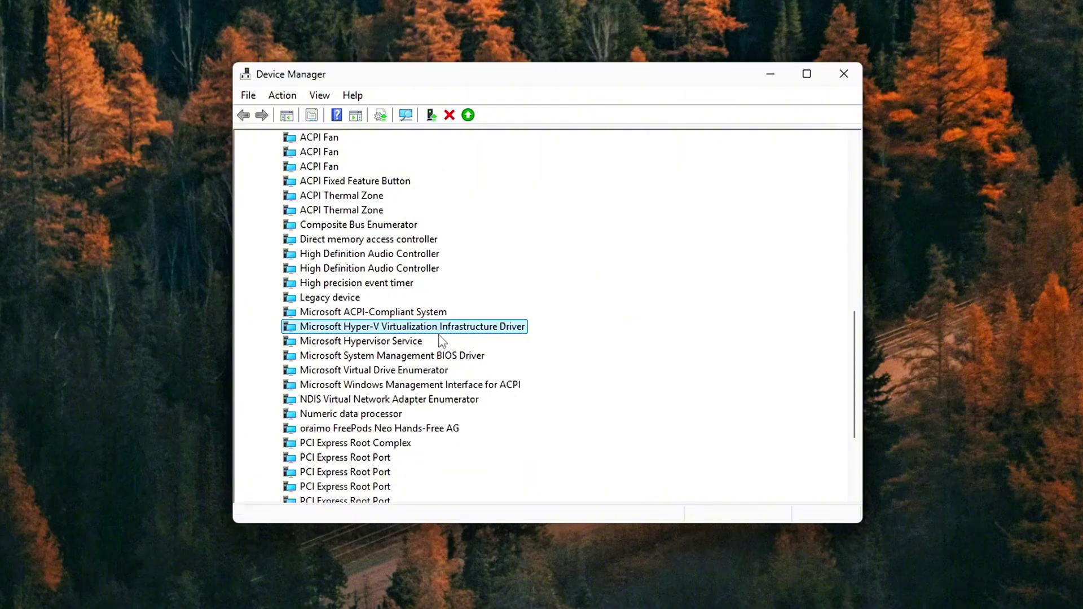
scroll(412, 358, down, 3)
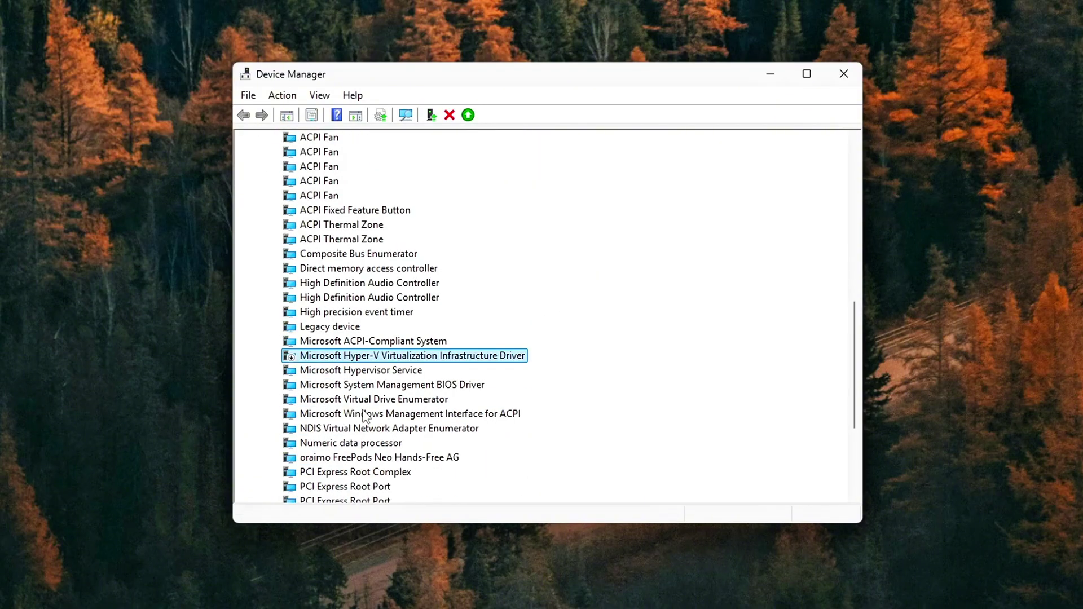
Disable Microsoft Hypervisor Service and decline the restart prompt.
right_click(392, 373)
click(432, 404)
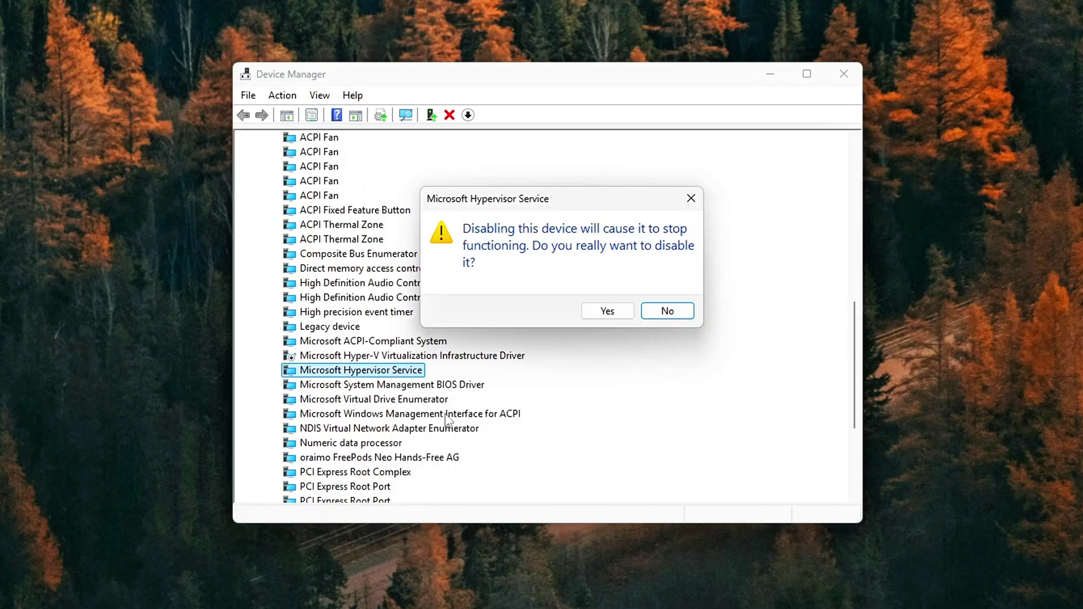
click(608, 311)
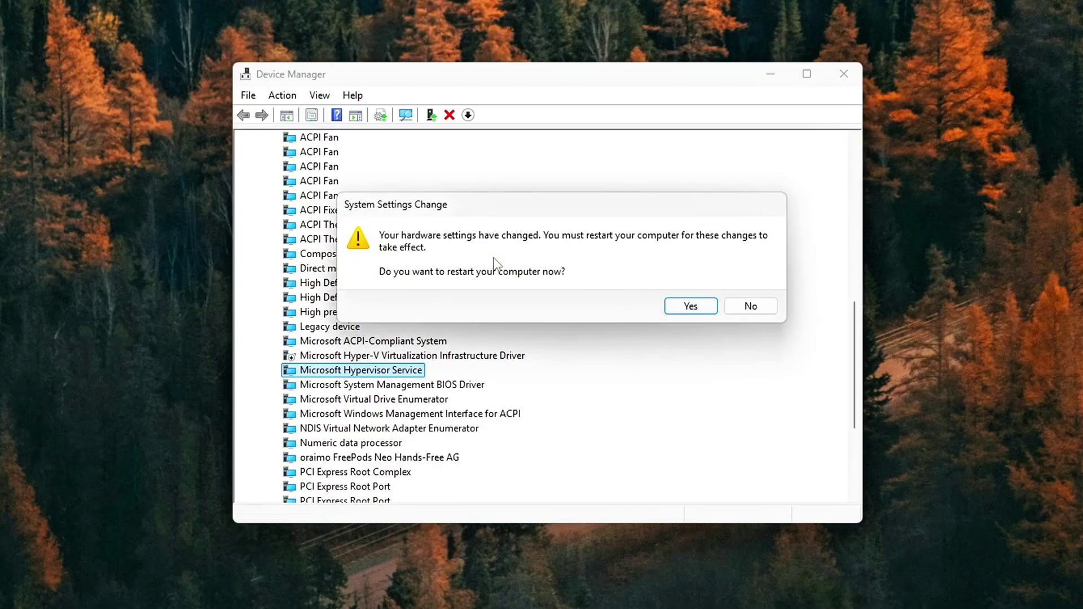
click(735, 307)
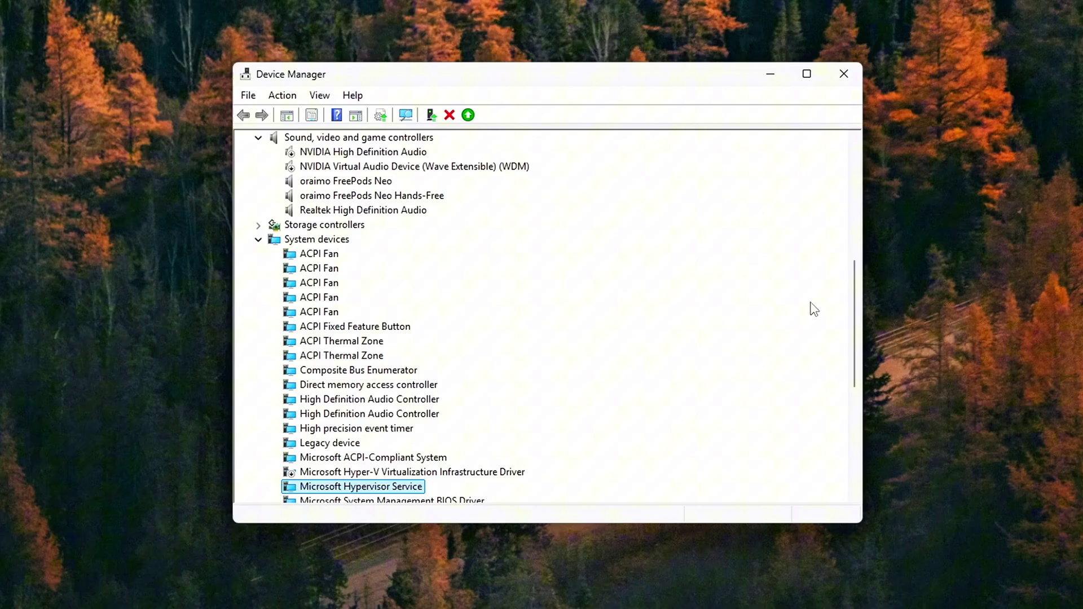
scroll(622, 337, down, 3)
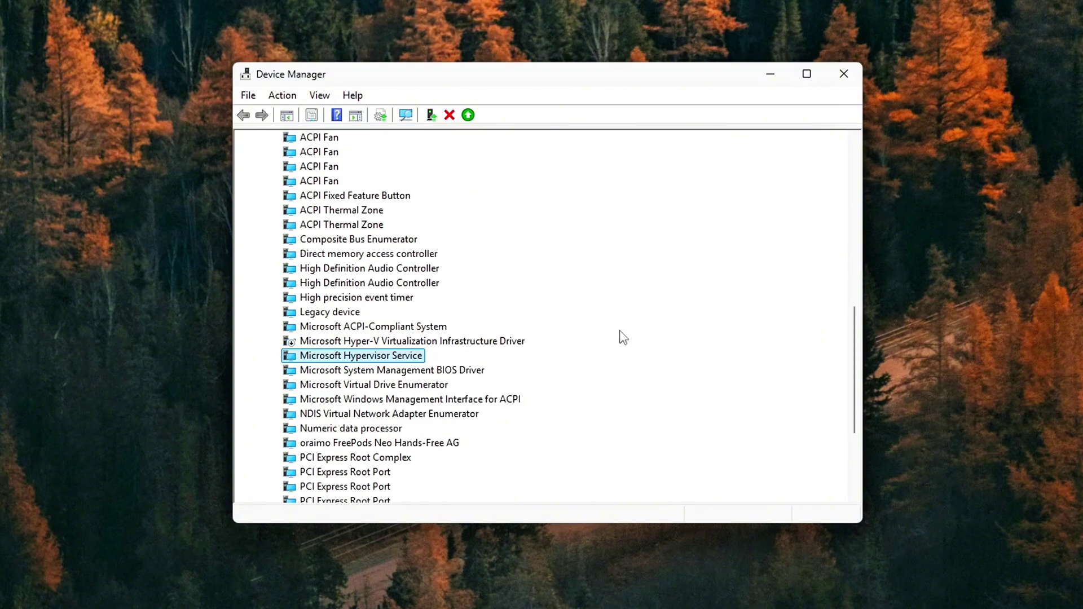
scroll(623, 338, down, 1)
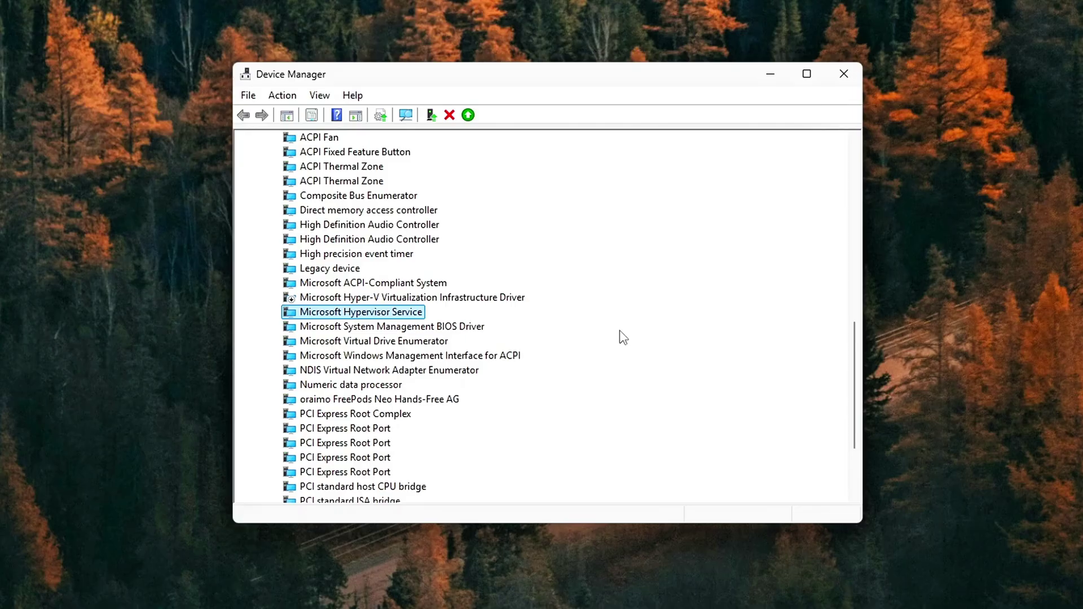
scroll(622, 337, down, 3)
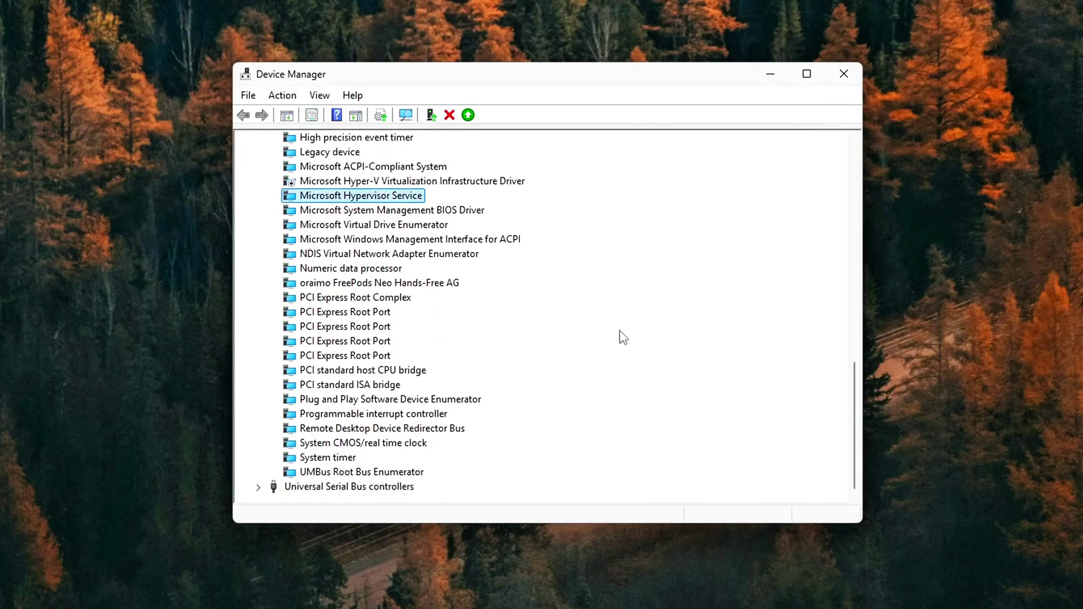
scroll(600, 333, up, 4)
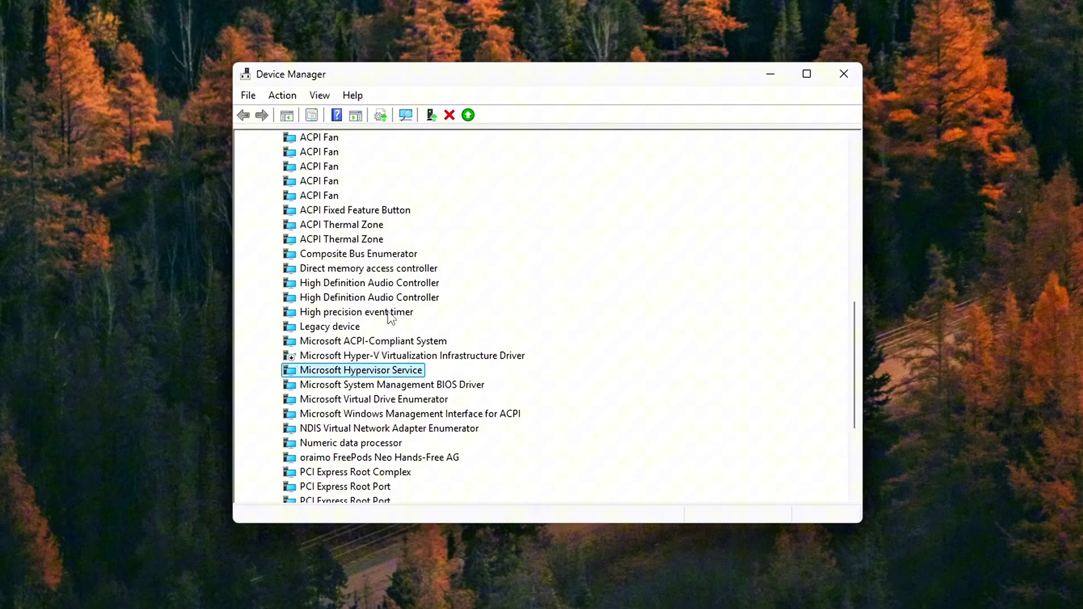
Disable the NDIS Virtual Network Adapter Enumerator.
right_click(371, 430)
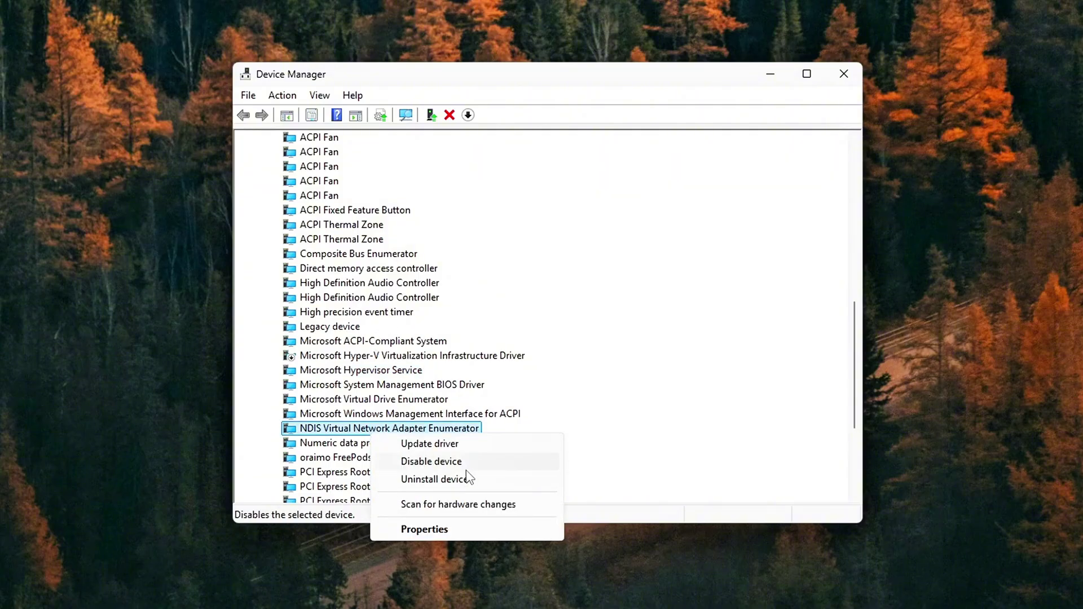
click(463, 466)
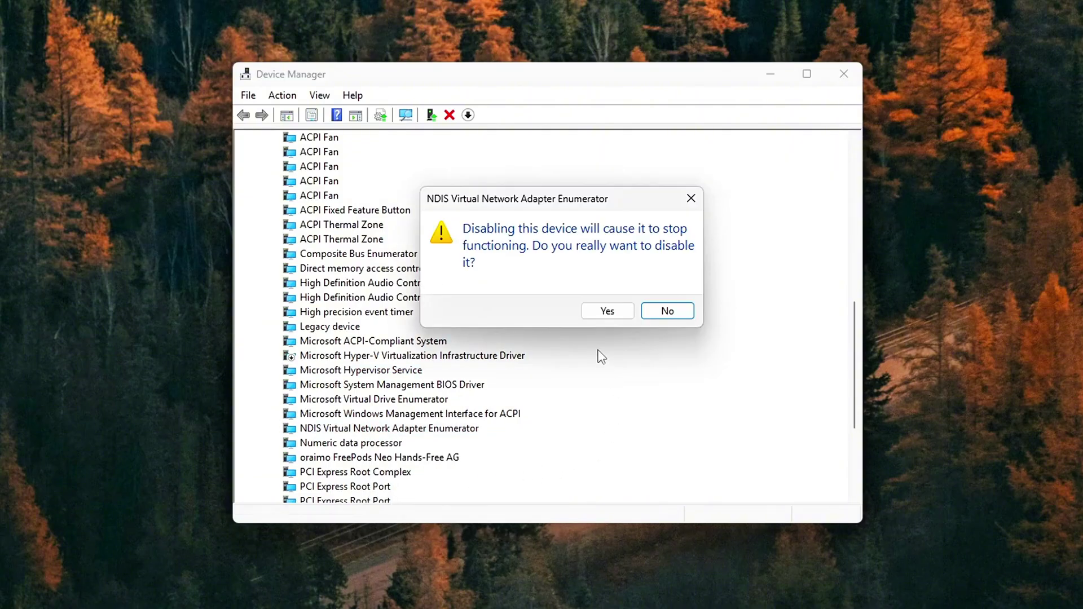
click(613, 311)
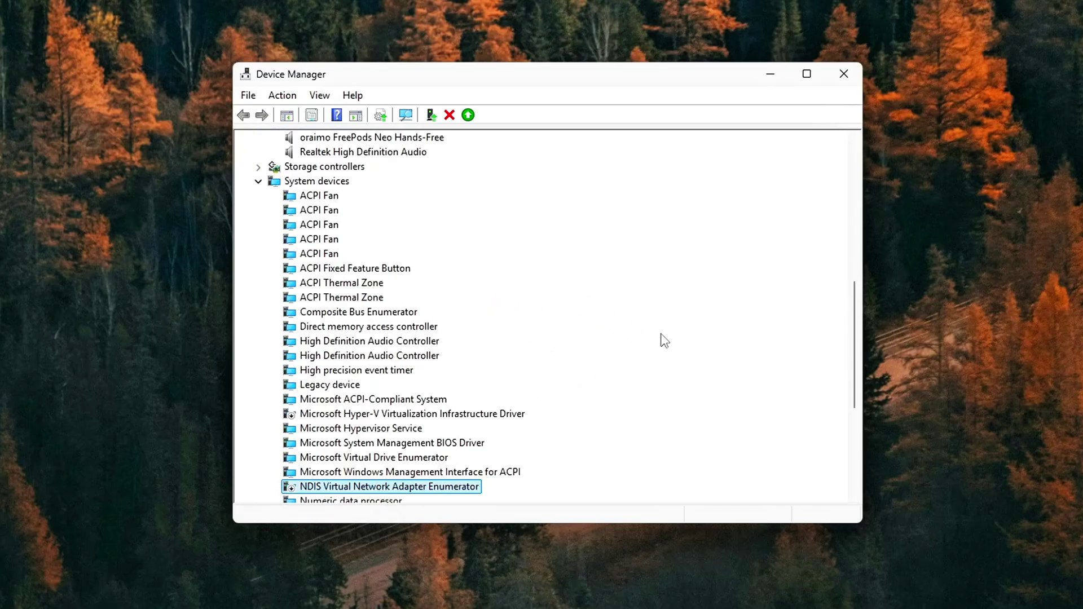
scroll(664, 340, down, 5)
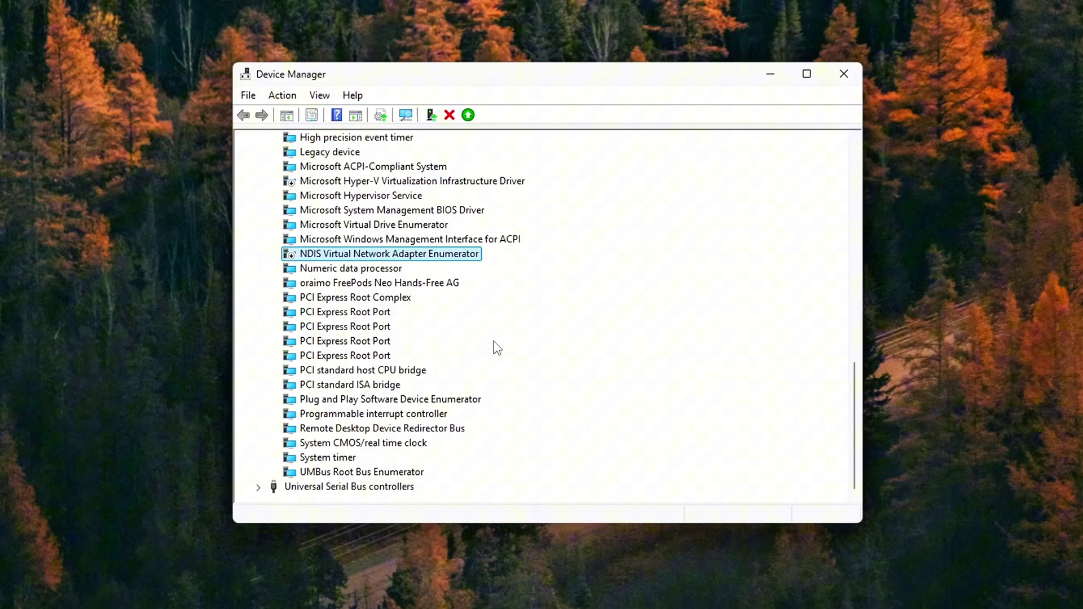
scroll(496, 345, up, 1)
scroll(472, 404, up, 13)
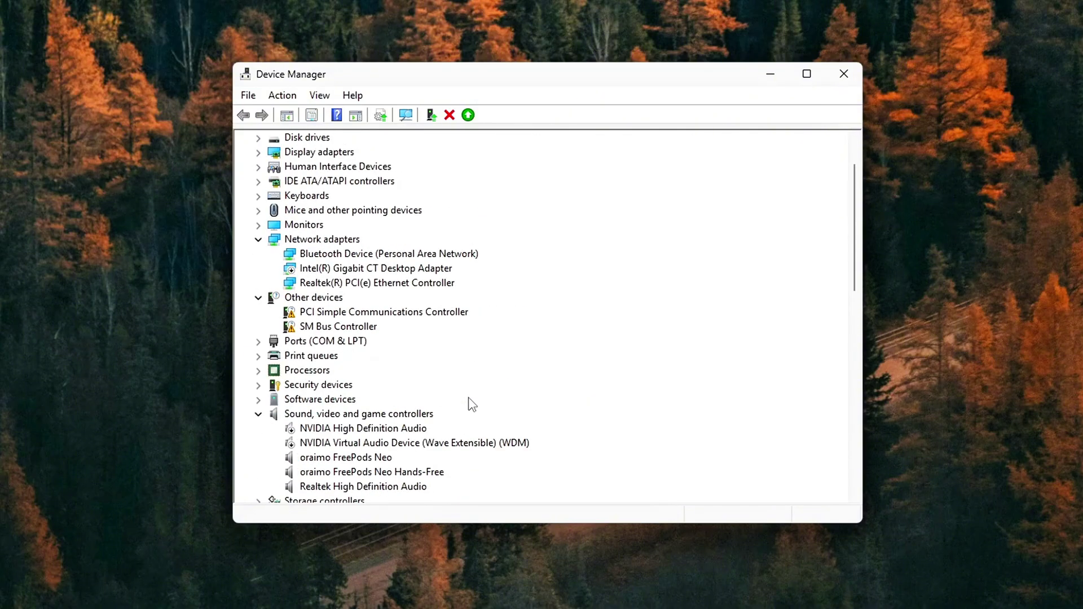
Expand Human Interface Devices and scroll through its input devices.
click(258, 224)
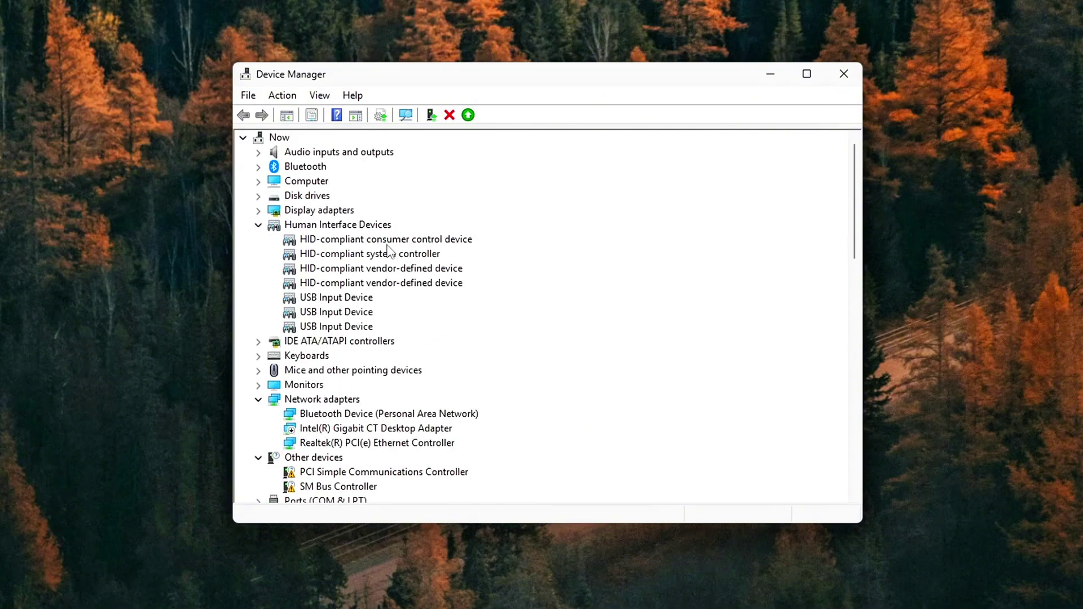
scroll(553, 340, down, 10)
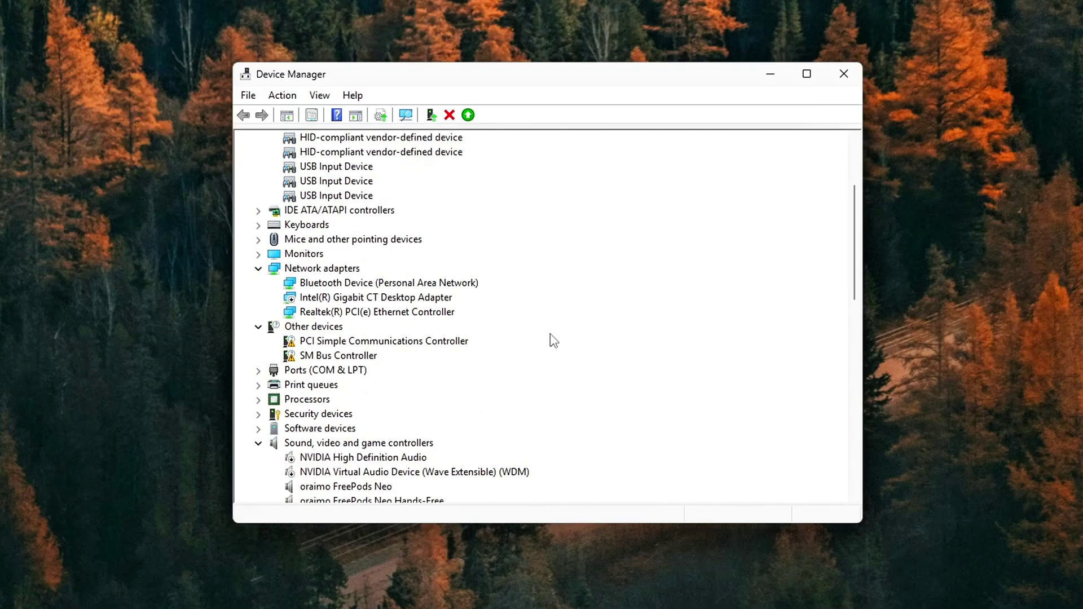
scroll(410, 317, down, 7)
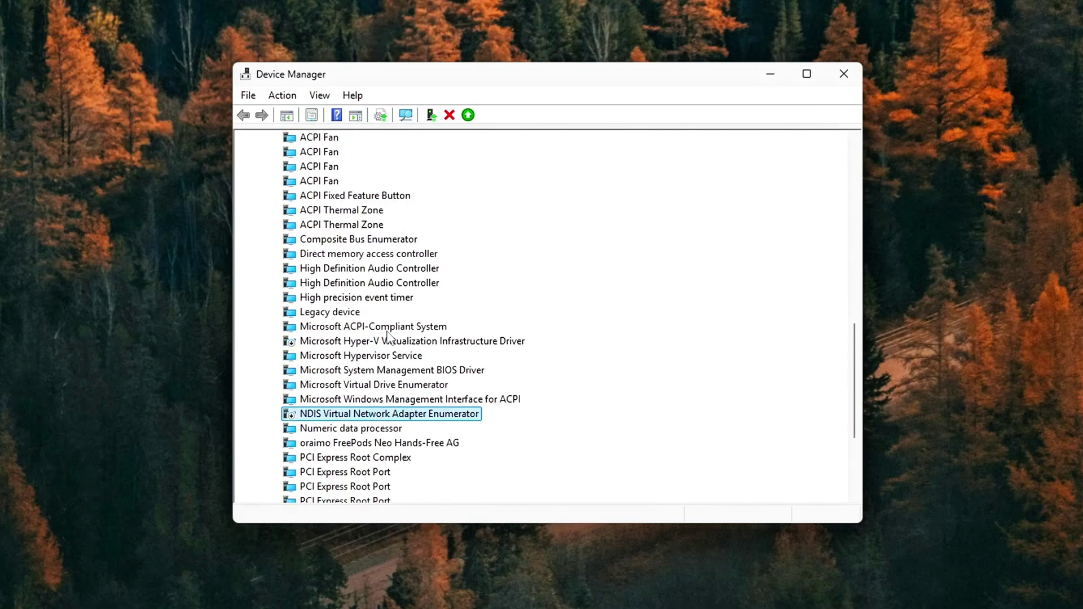
scroll(482, 357, up, 4)
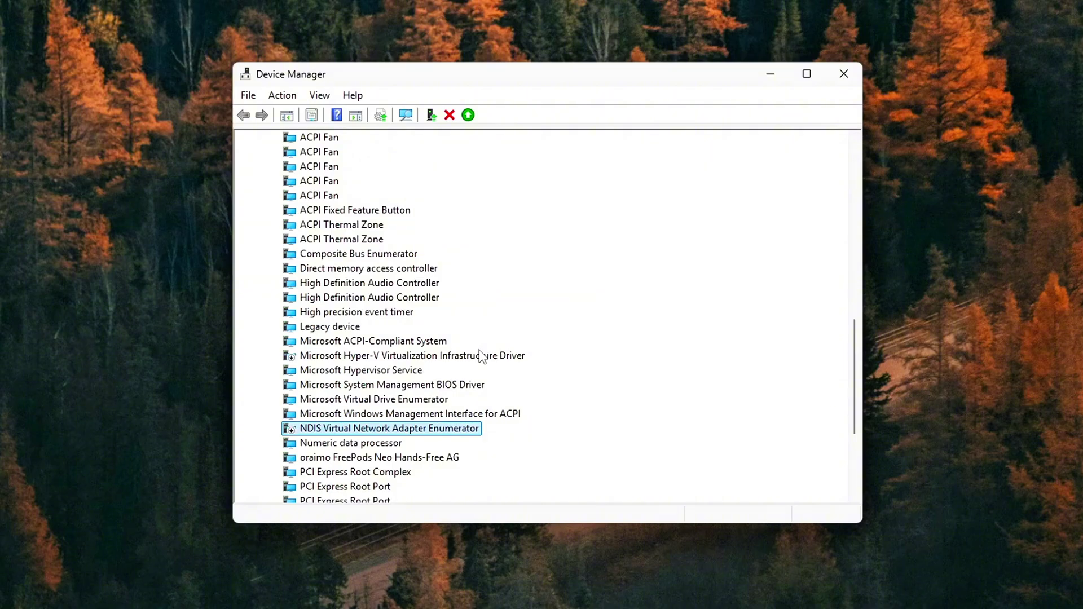
scroll(581, 345, down, 1)
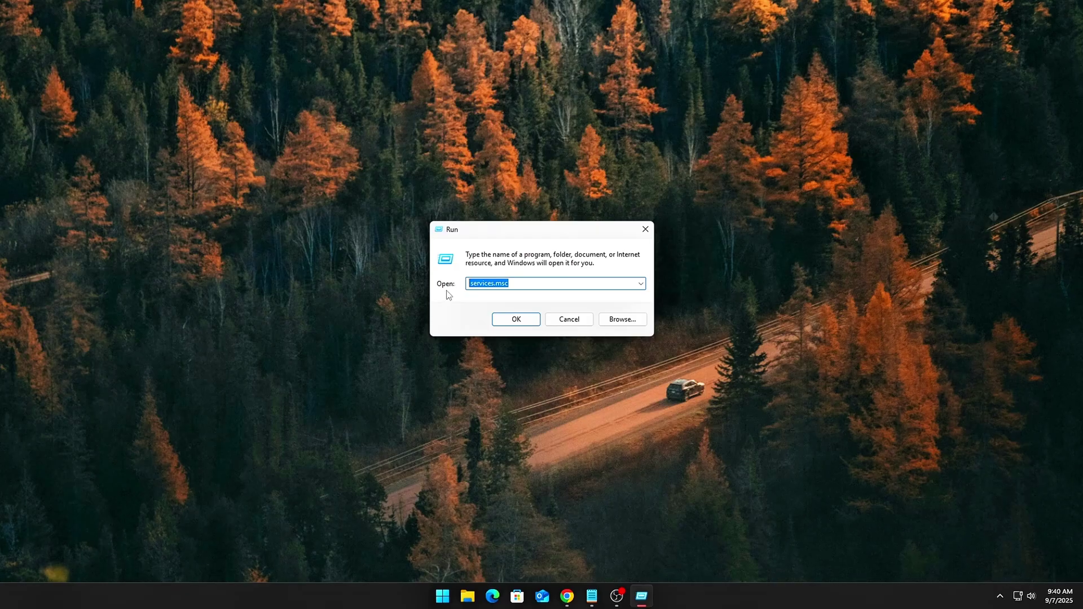
Open the Services list and select the Sensor Service entry.
click(514, 319)
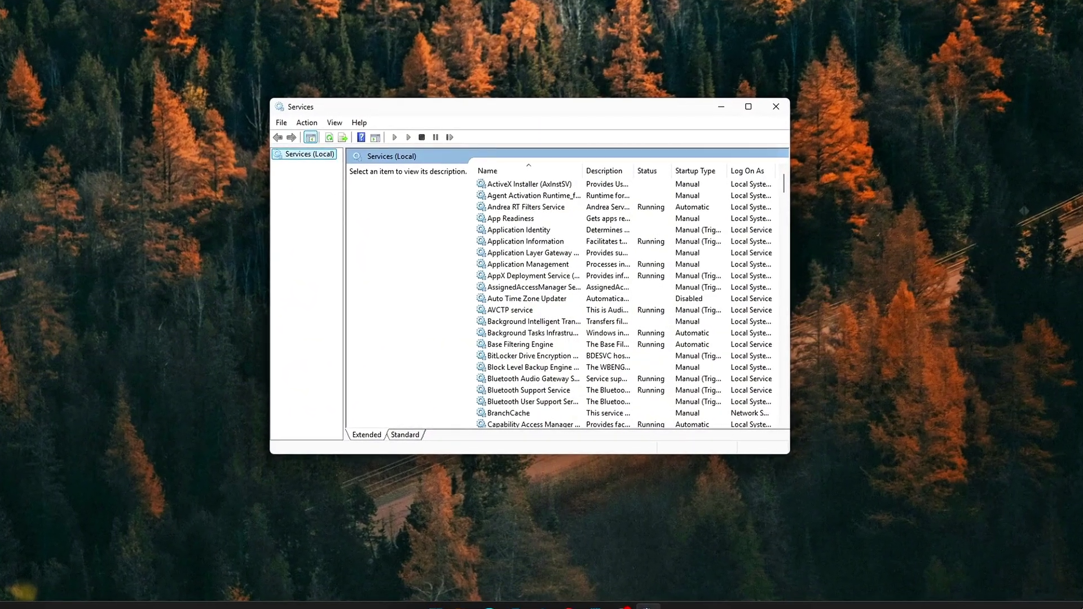
click(595, 186)
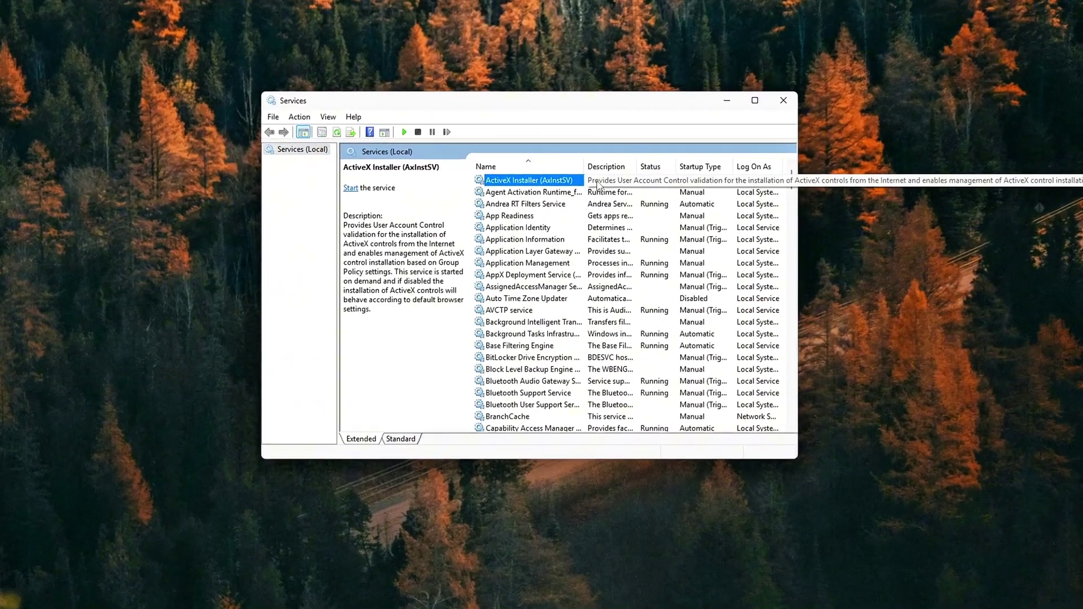
key(s)
key(Down)
key(Down)
key(Down)
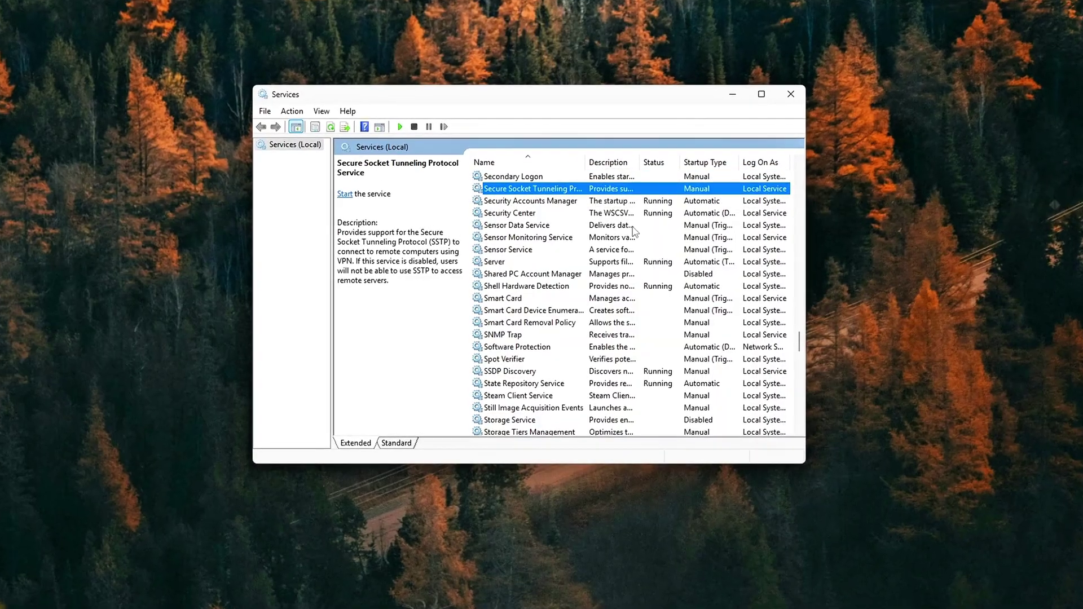
click(515, 251)
Set Sensor Service's startup type to Disabled and apply it.
right_click(516, 252)
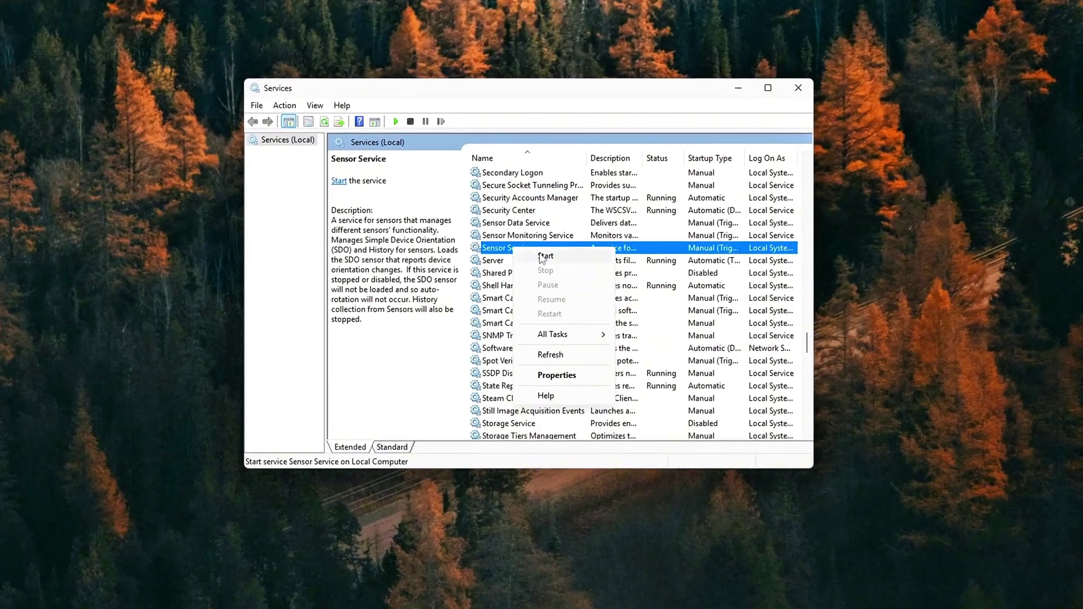
click(555, 374)
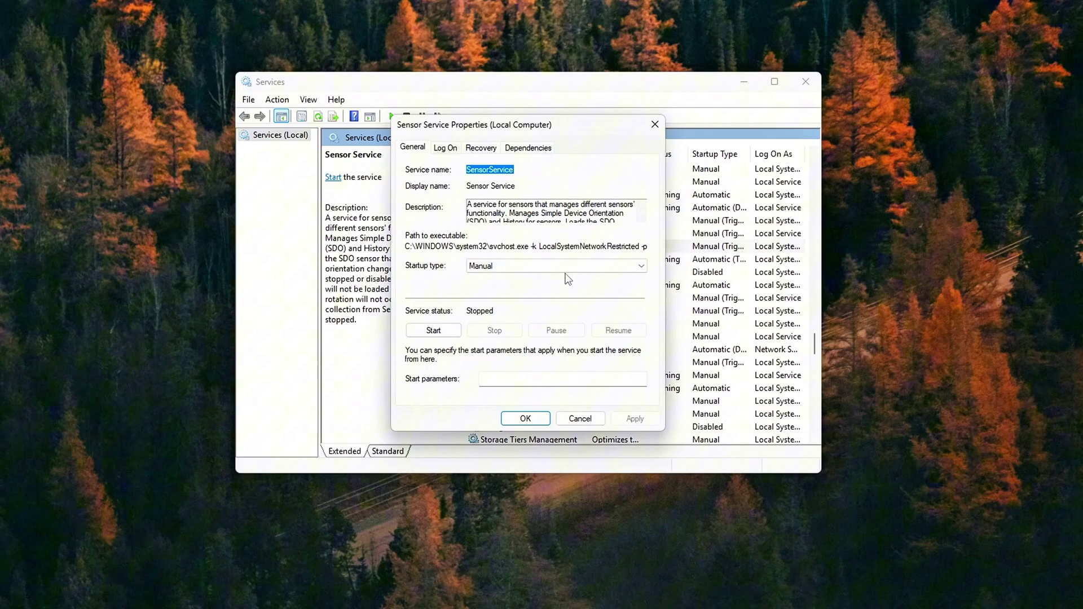
click(560, 267)
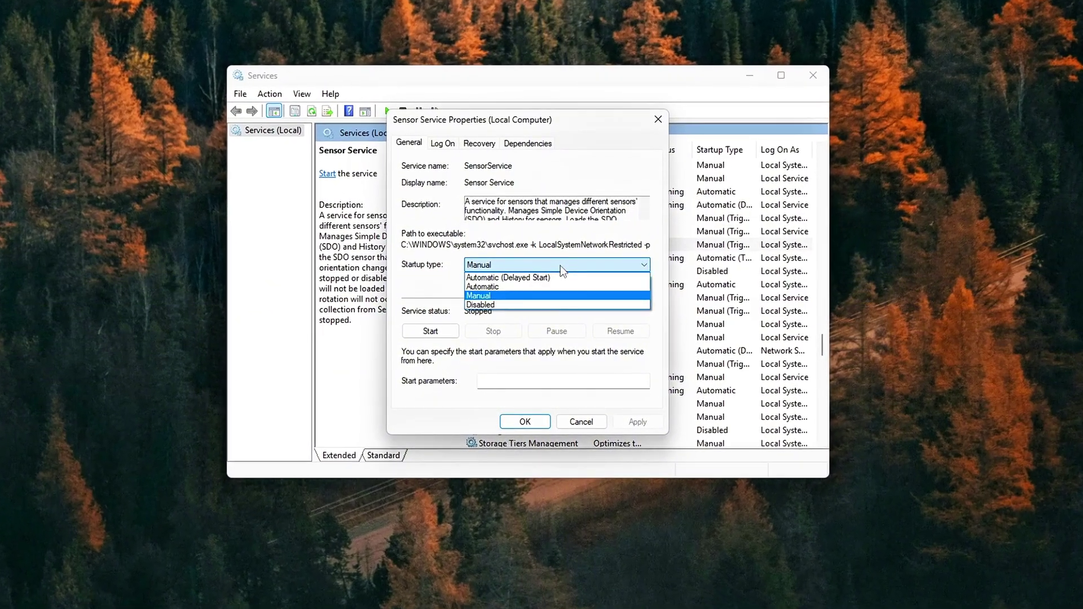
click(537, 305)
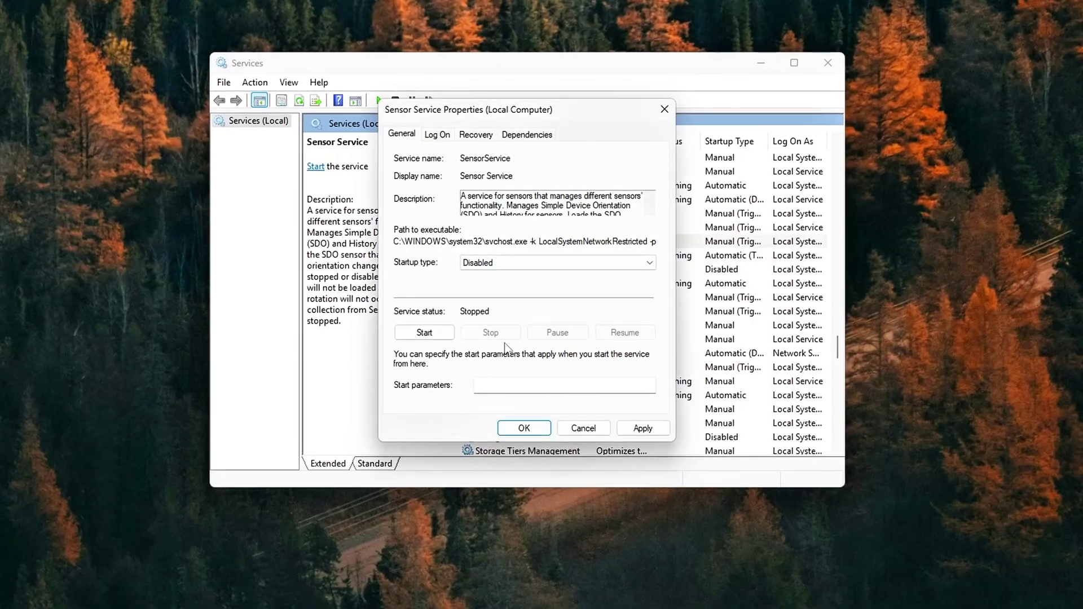
click(641, 427)
click(518, 431)
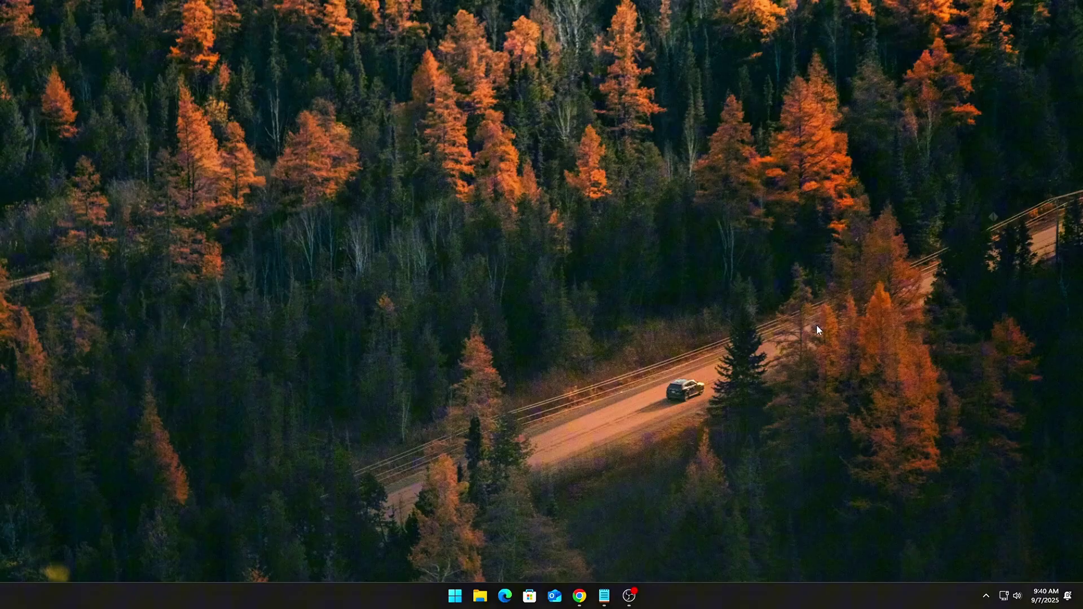
Launch services.msc from the Run prompt and move to the Sensor Service entry.
key(super+r)
drag(140, 474, 561, 234)
text(services.msc)
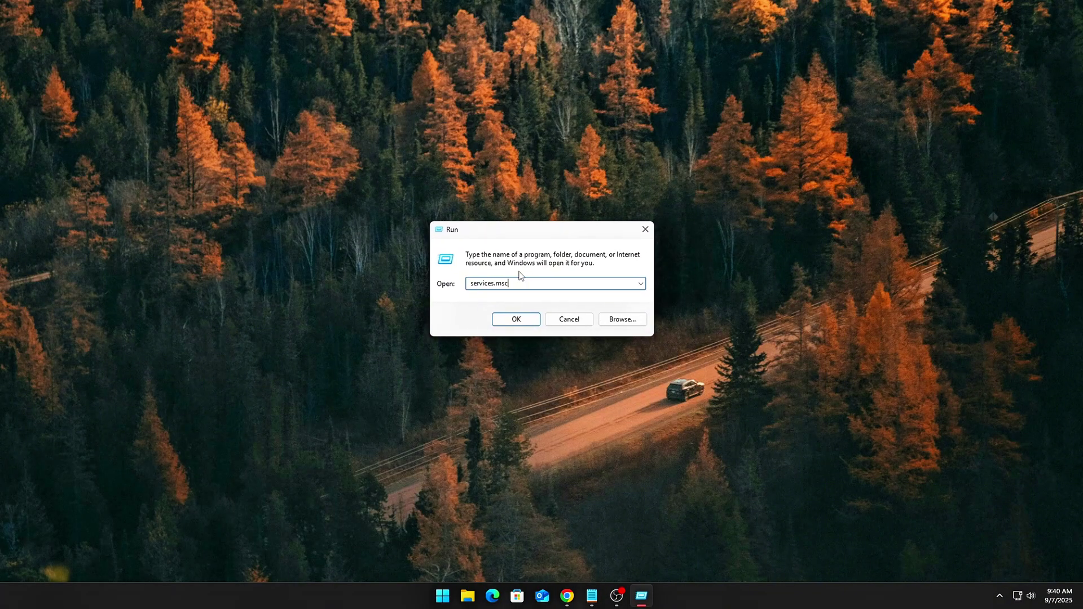
click(495, 318)
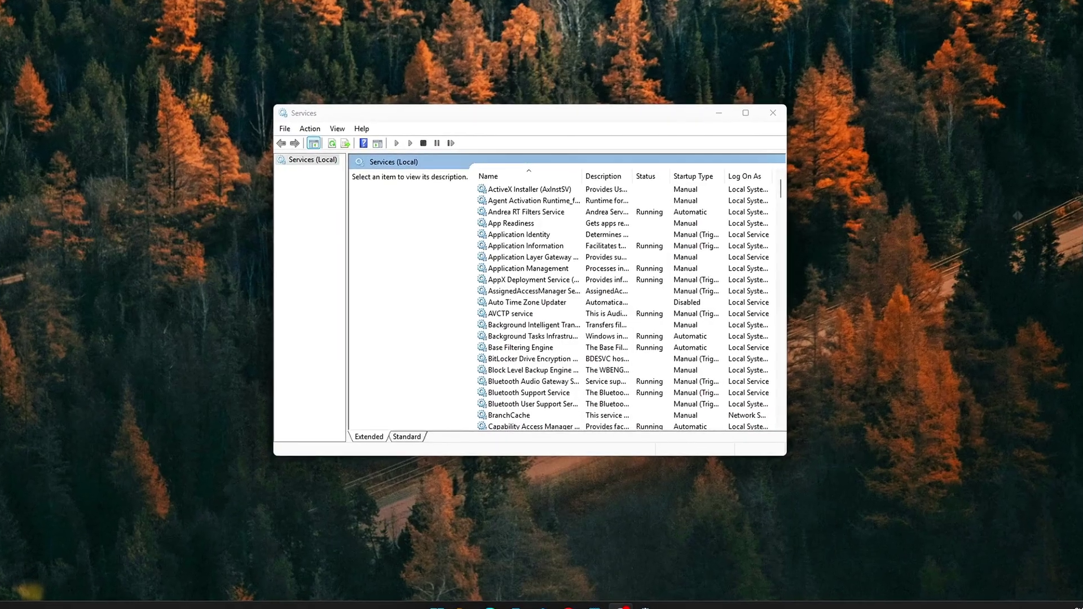
click(594, 189)
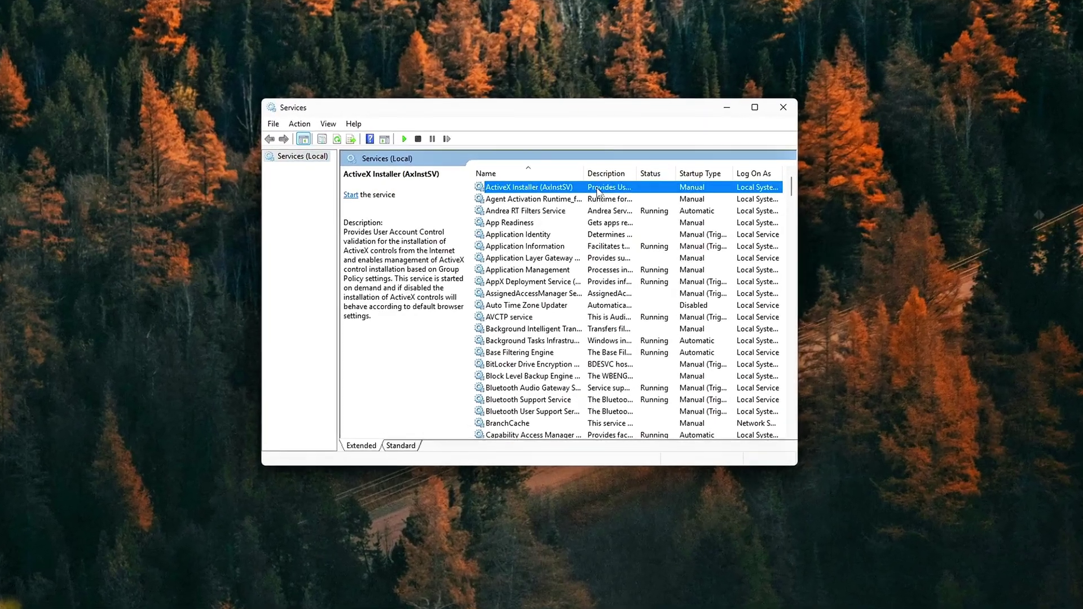
key(s)
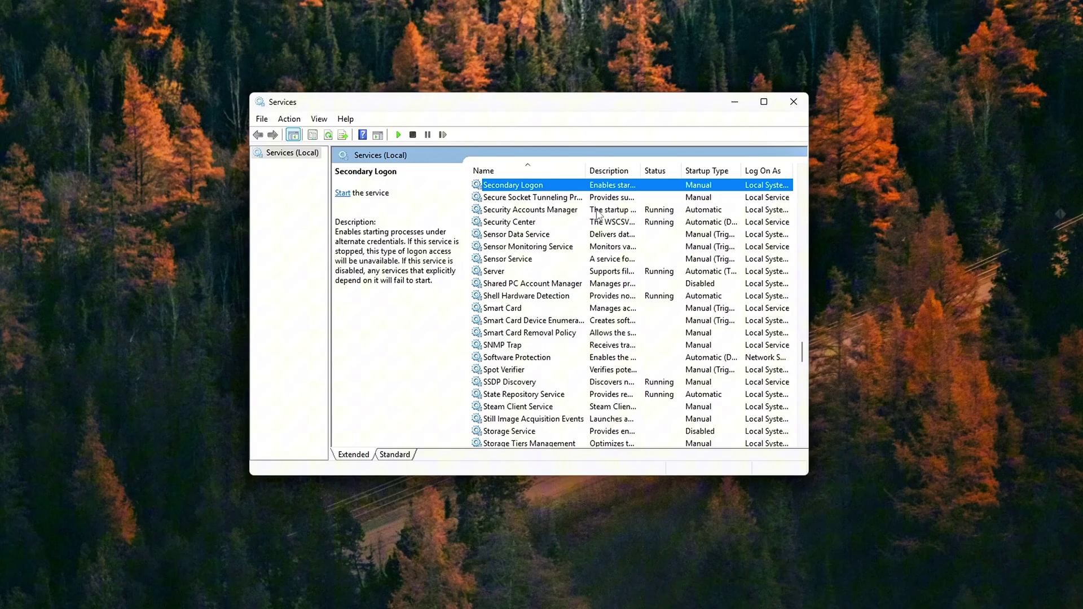
key(Down)
key(Down)
key(Down)
key(Down)
key(Down)
key(Down)
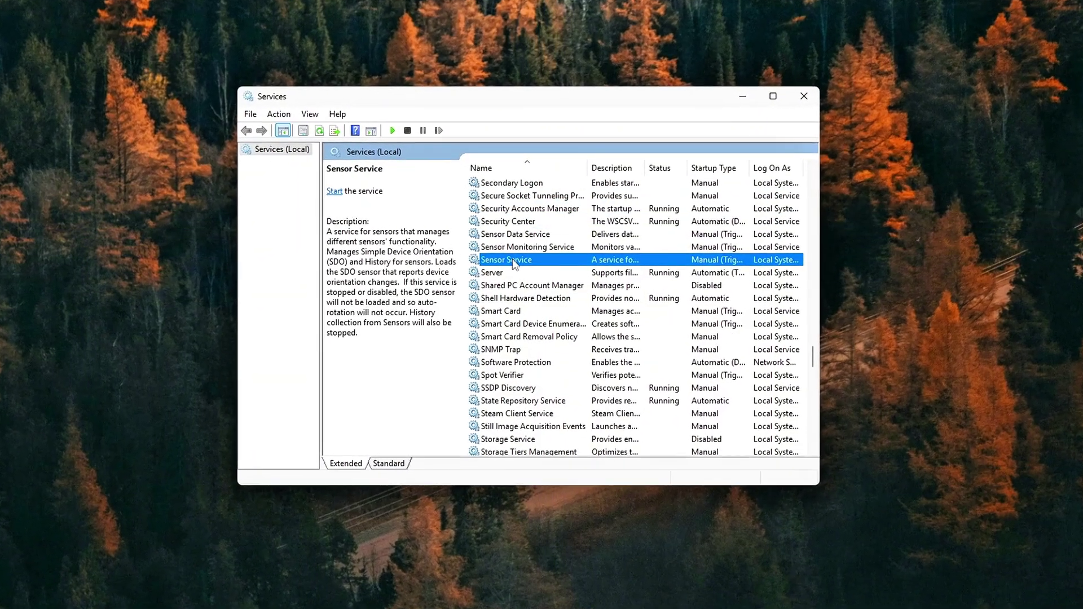
Change Sensor Service's startup type from Manual back to Disabled and apply.
right_click(514, 260)
click(557, 392)
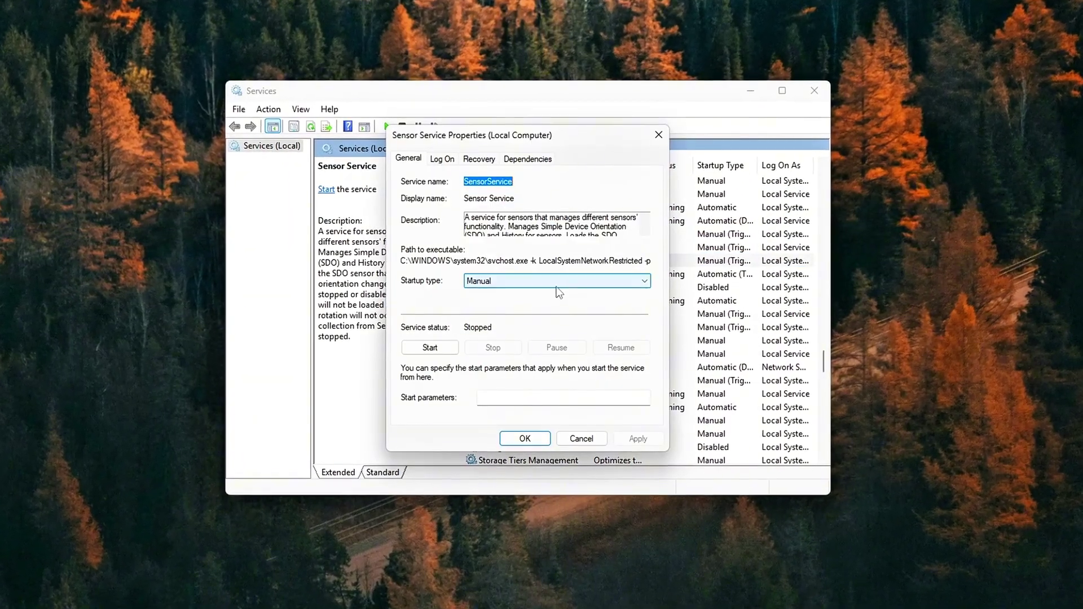
click(561, 282)
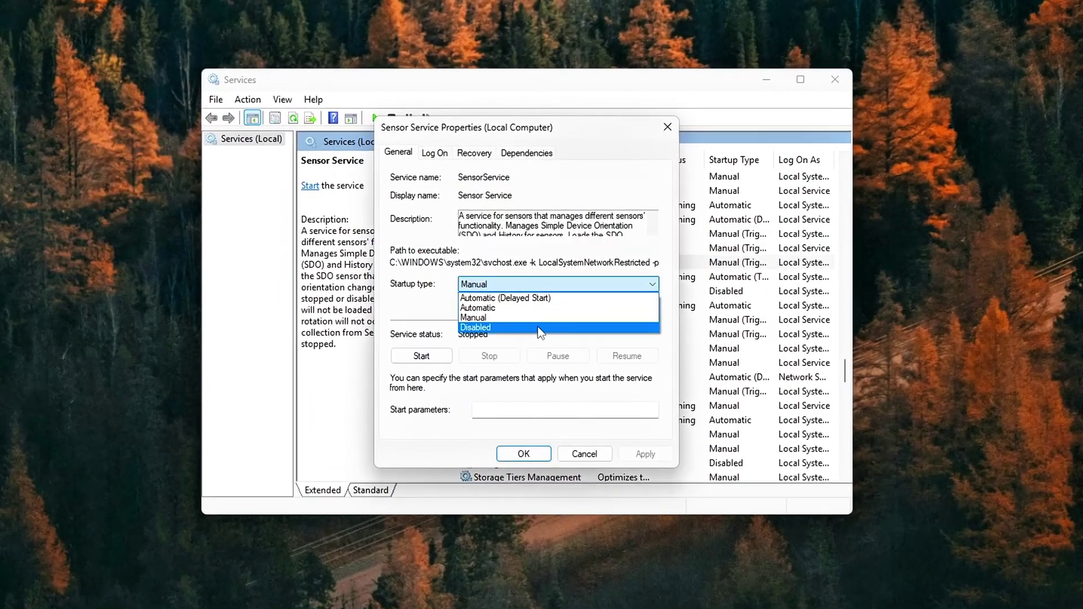
click(525, 325)
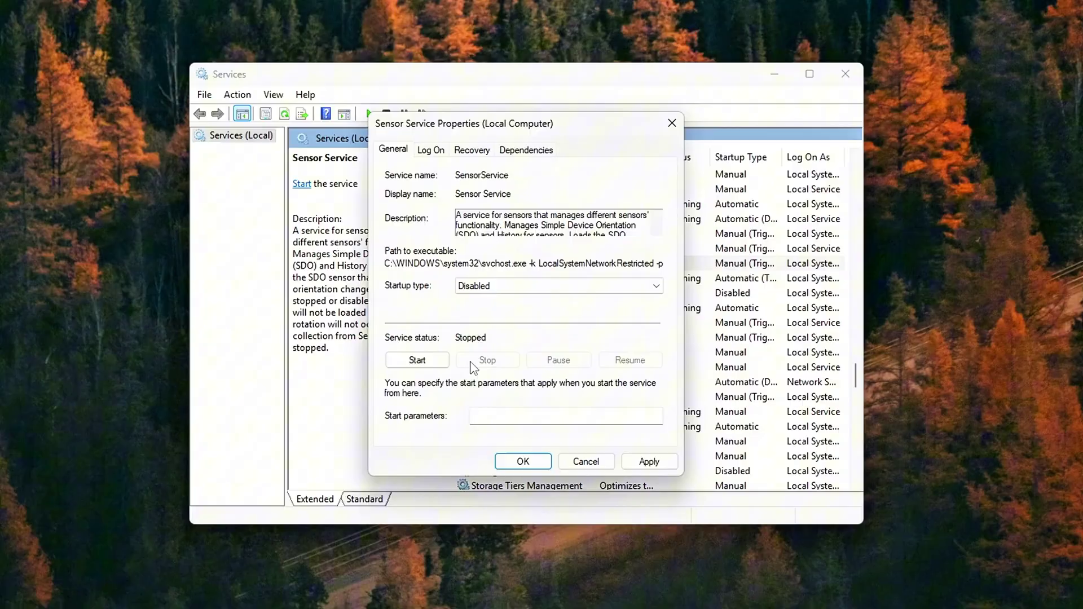
click(625, 464)
click(544, 461)
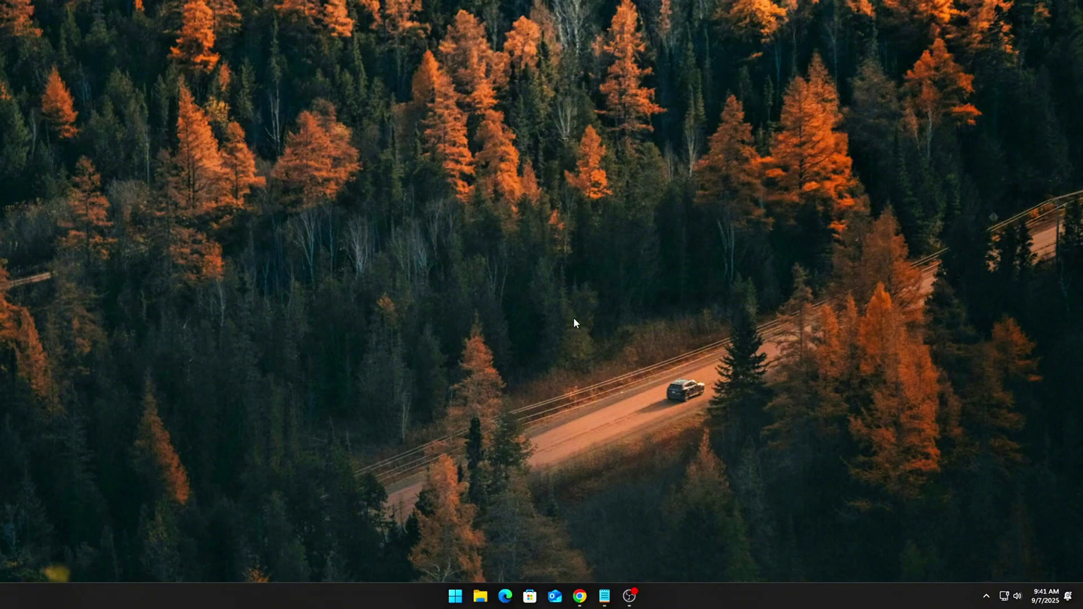
Open Command Prompt to configure WmiApSrv to start on demand.
key(super+s)
text(ccmd)
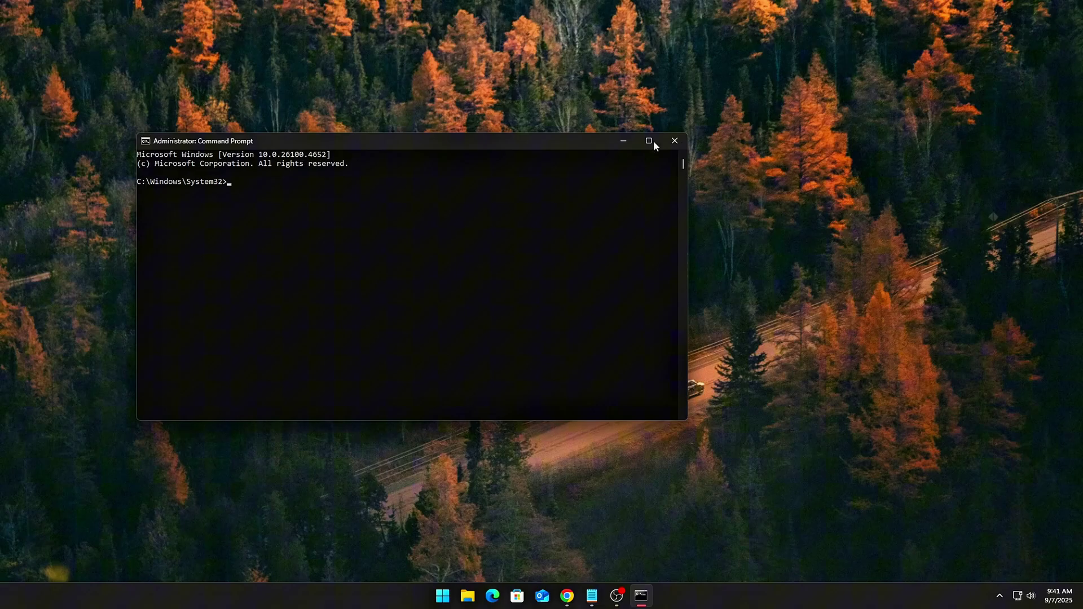
drag(545, 140, 685, 130)
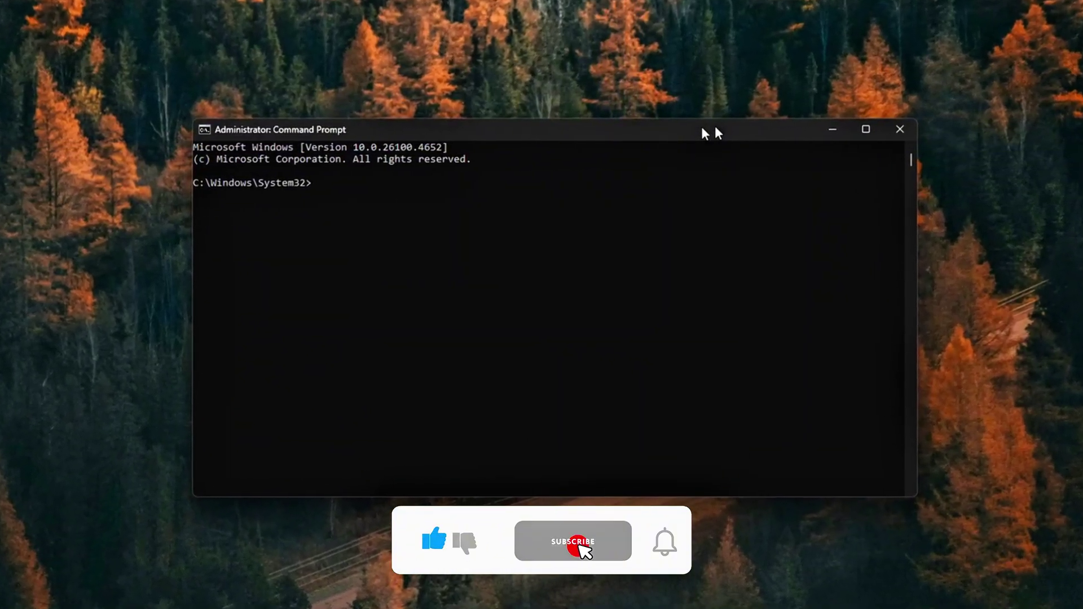
drag(705, 134, 637, 157)
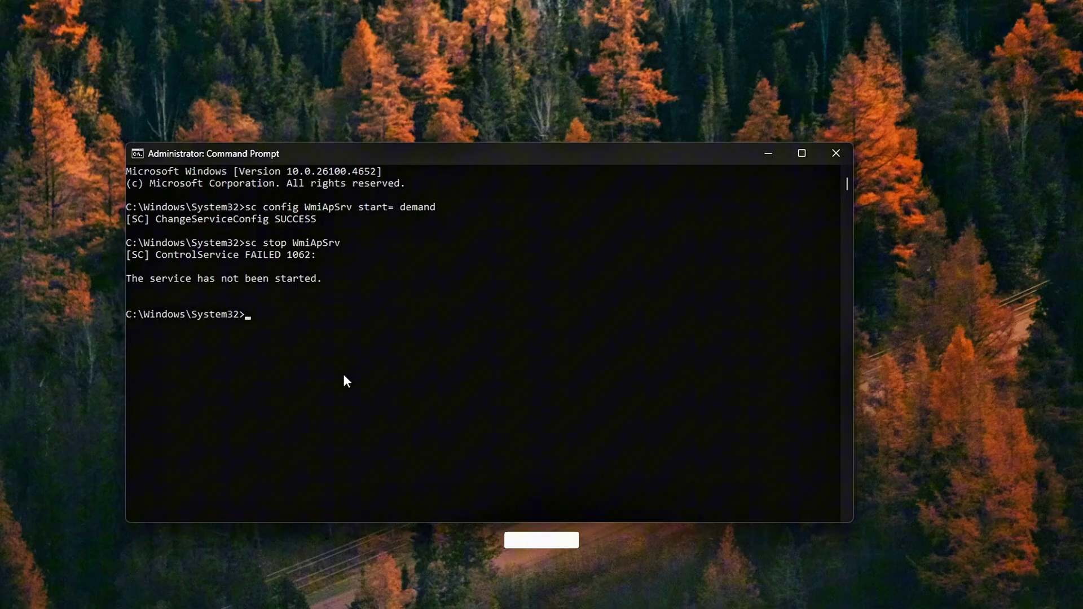
Confirm from the service-not-started message that WmiApSrv is already stopped, then close the console.
drag(158, 285, 137, 282)
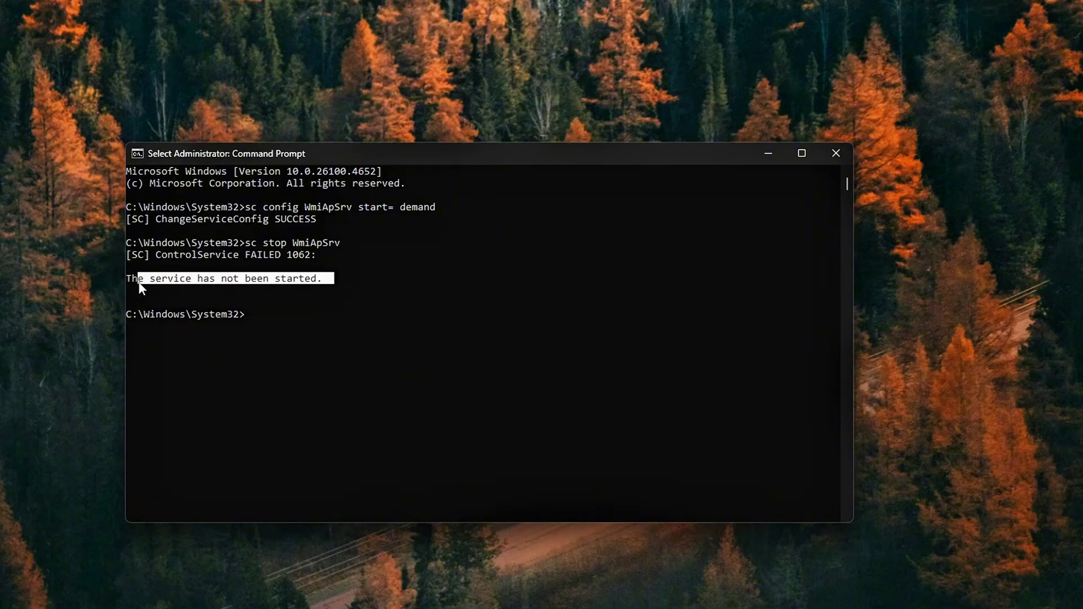
click(333, 341)
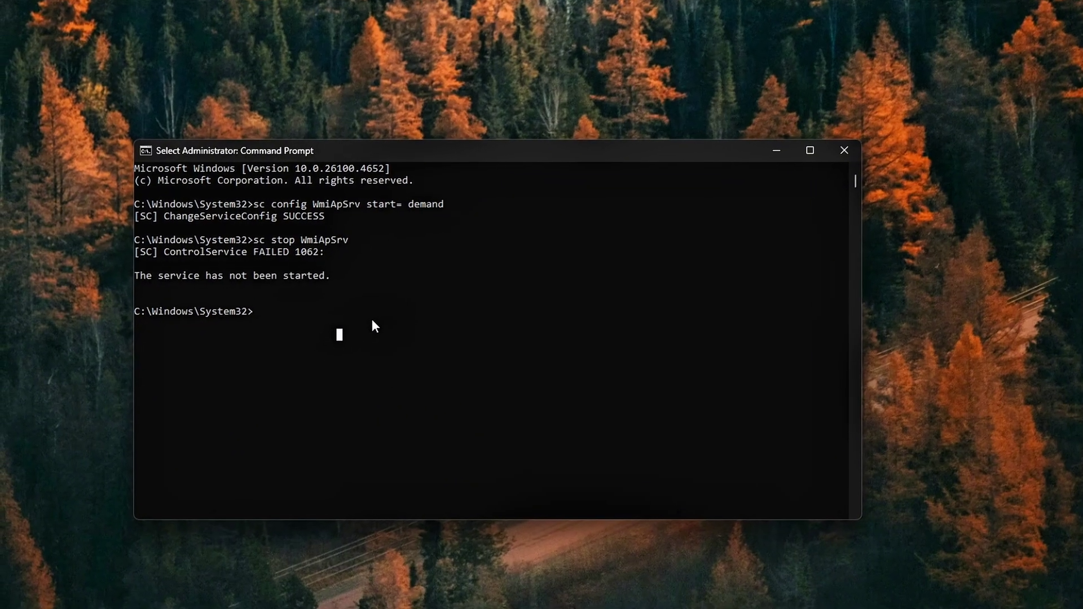
text(it al)
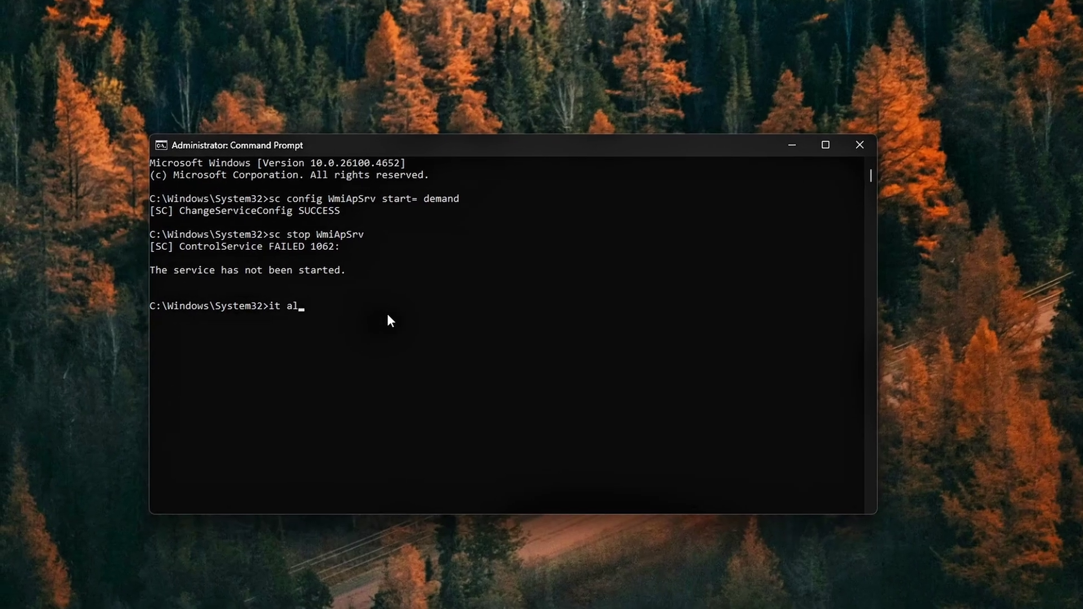
text(ready off)
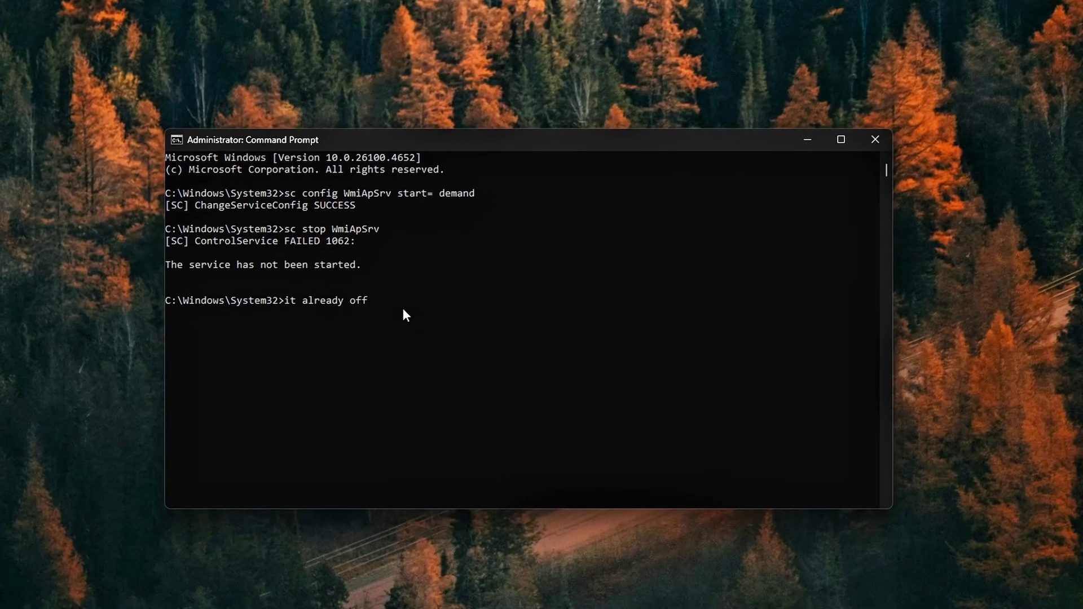
key(BackSpace)
key(BackSpace)
key(BackSpace)
key(BackSpace)
key(BackSpace)
key(BackSpace)
key(BackSpace)
key(BackSpace)
key(BackSpace)
key(BackSpace)
key(BackSpace)
key(BackSpace)
key(BackSpace)
key(BackSpace)
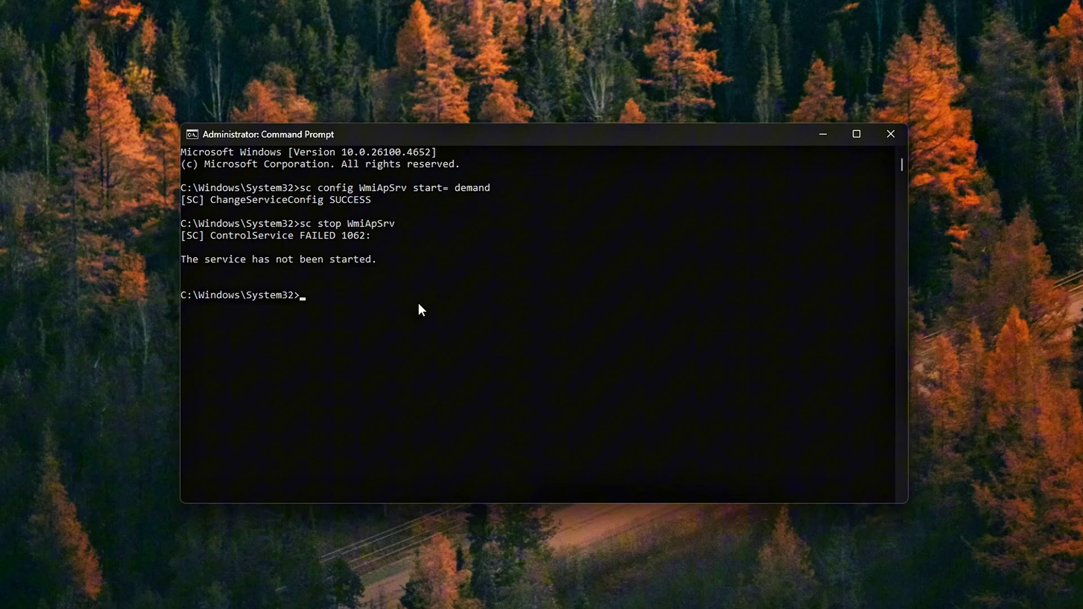
click(347, 261)
click(582, 271)
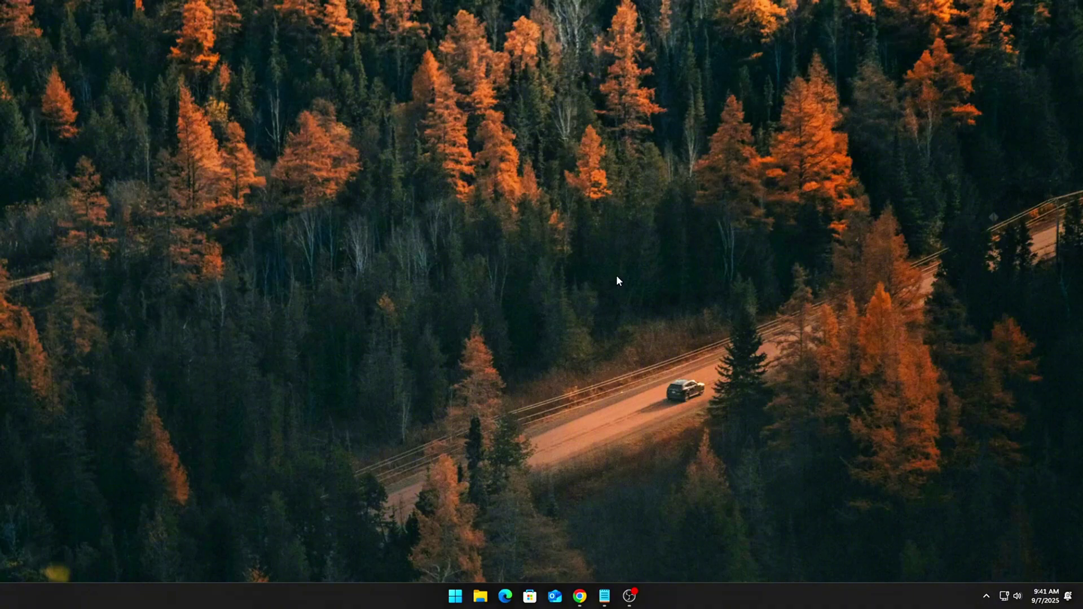
Go to the SensorService registry key and confirm its Start value is 4.
key(super+r)
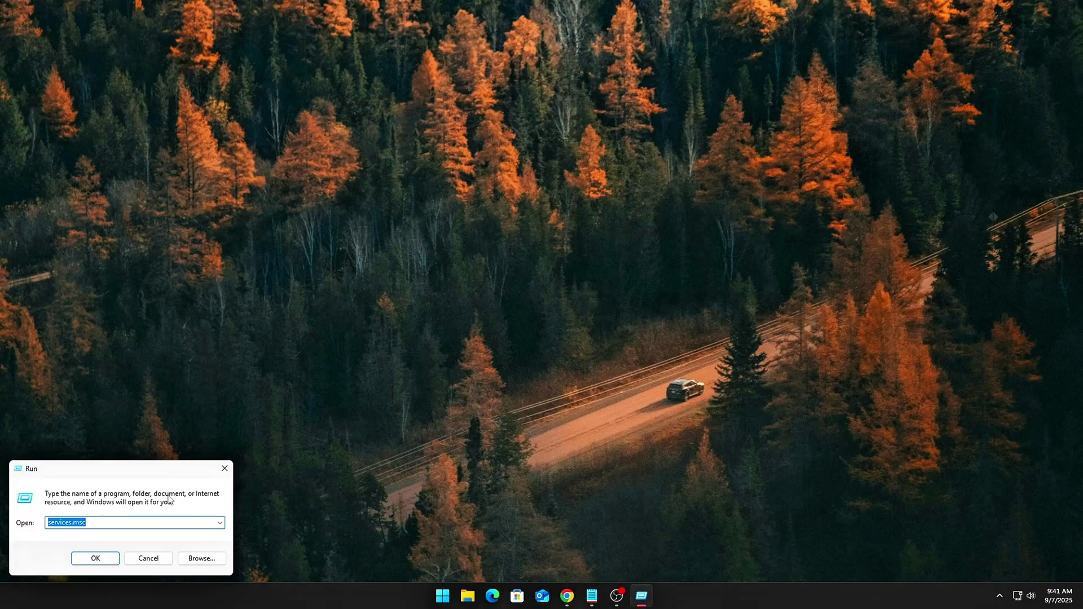
drag(104, 476, 525, 237)
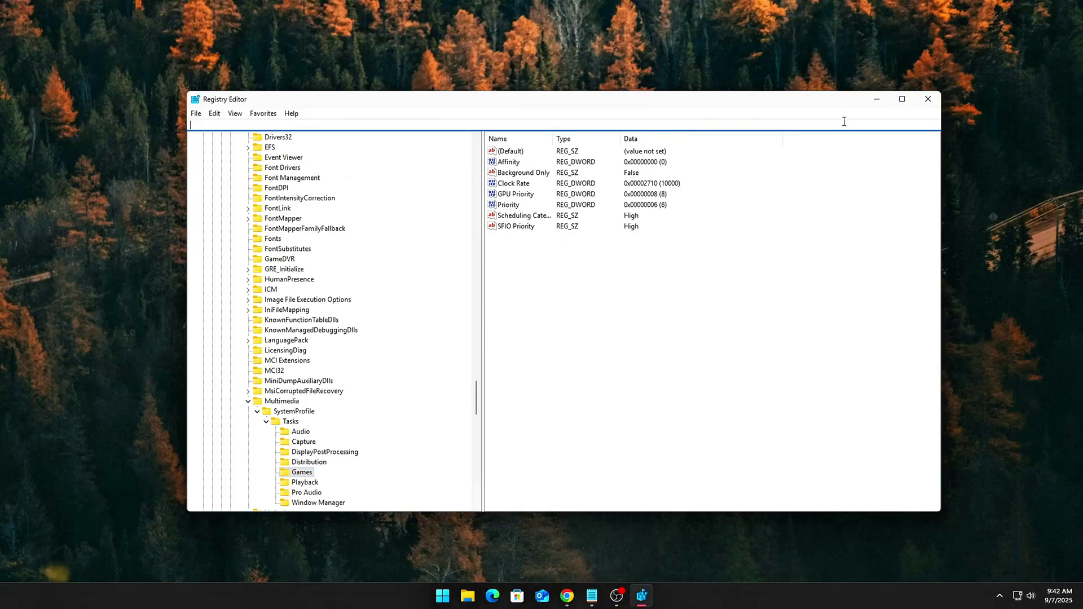
text(HKEY_LOCAL_MACHINE\SYSTEM\CurrentControlSet\Services\Sensors)
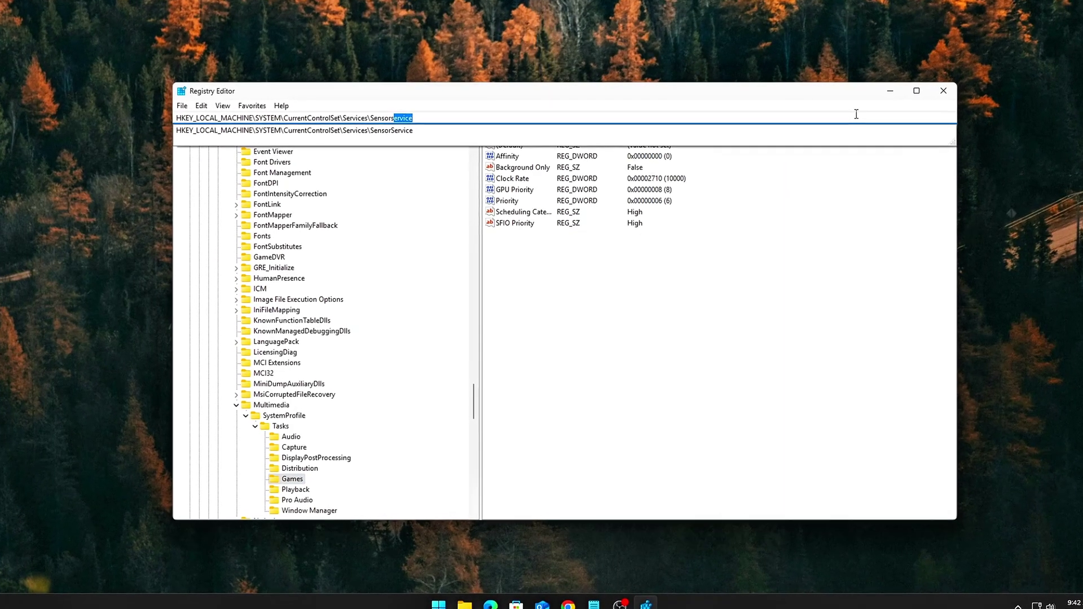
key(Return)
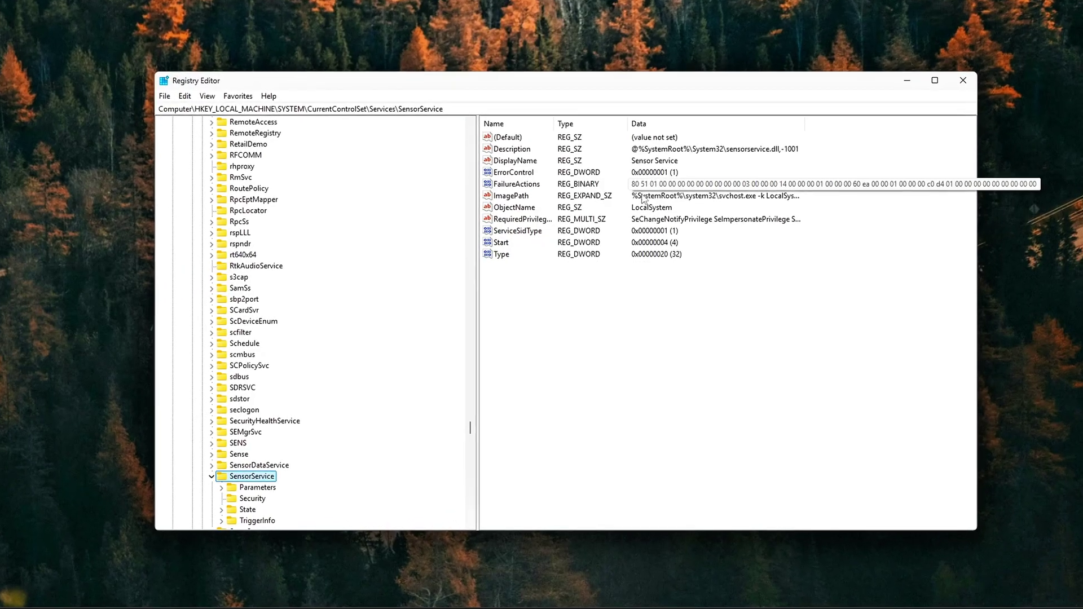
double_click(501, 243)
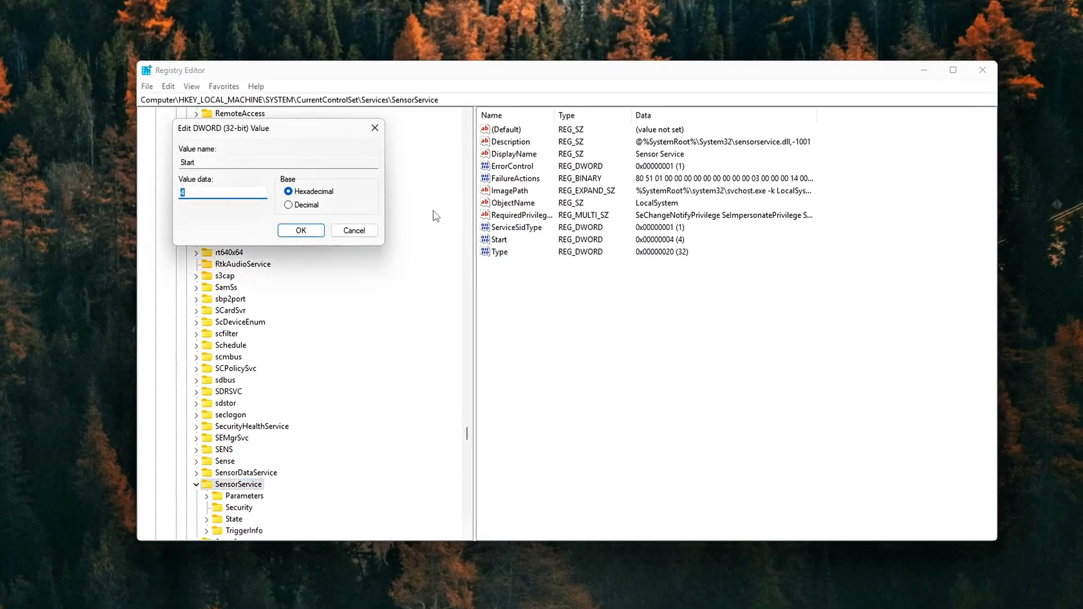
drag(314, 130, 681, 259)
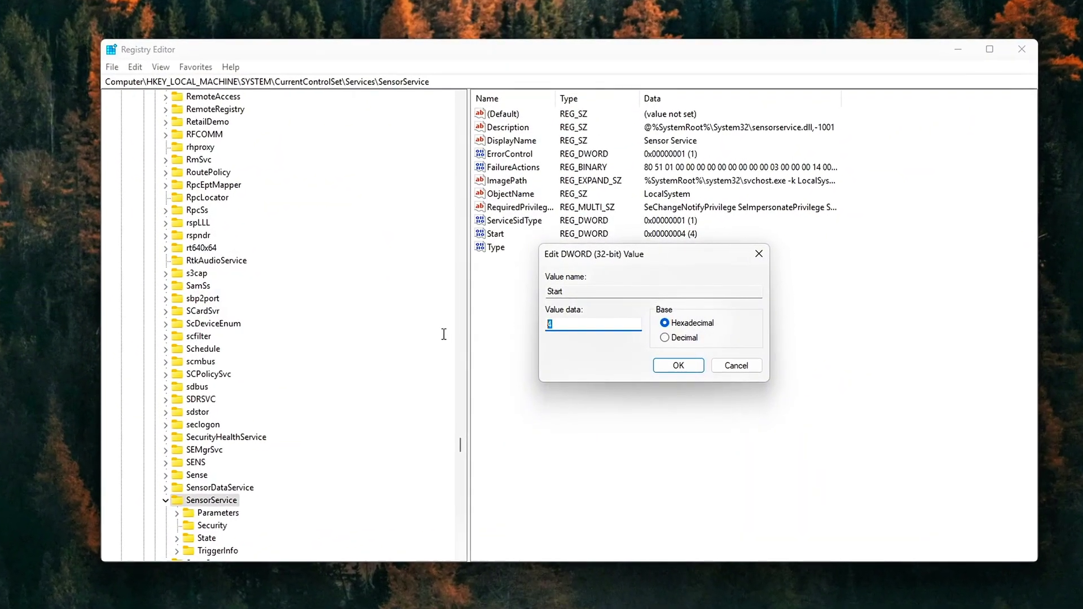
click(561, 337)
key(Return)
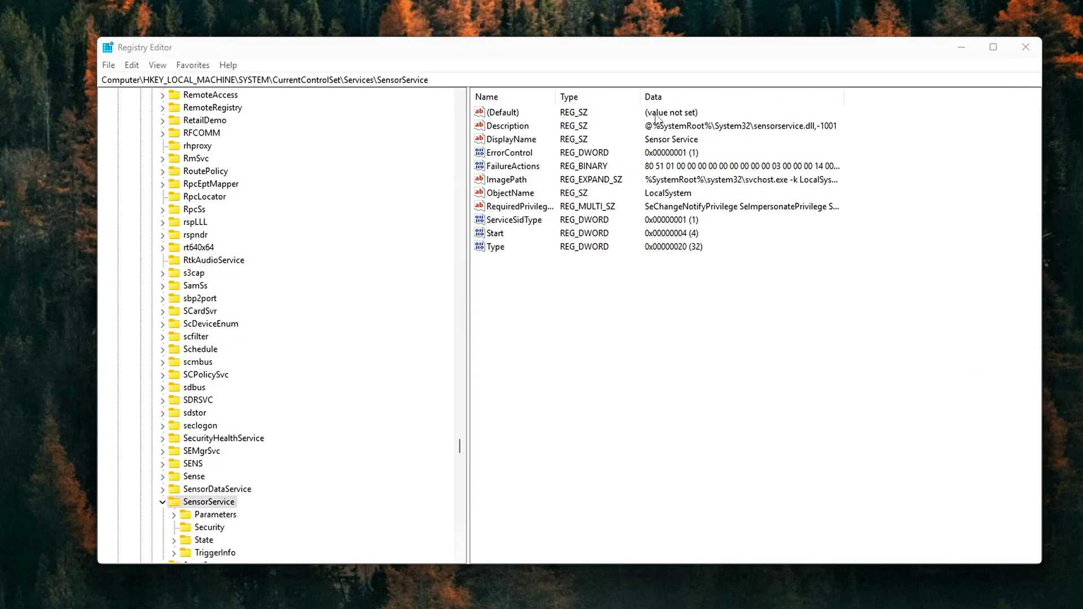
Check that WmiAcpi's Start value stays 3, then go to the ACPI Parameters key.
text(HKEY_LOCAL_MACHINE\SYSTEM\CurrentControlSet\Services\WMI)
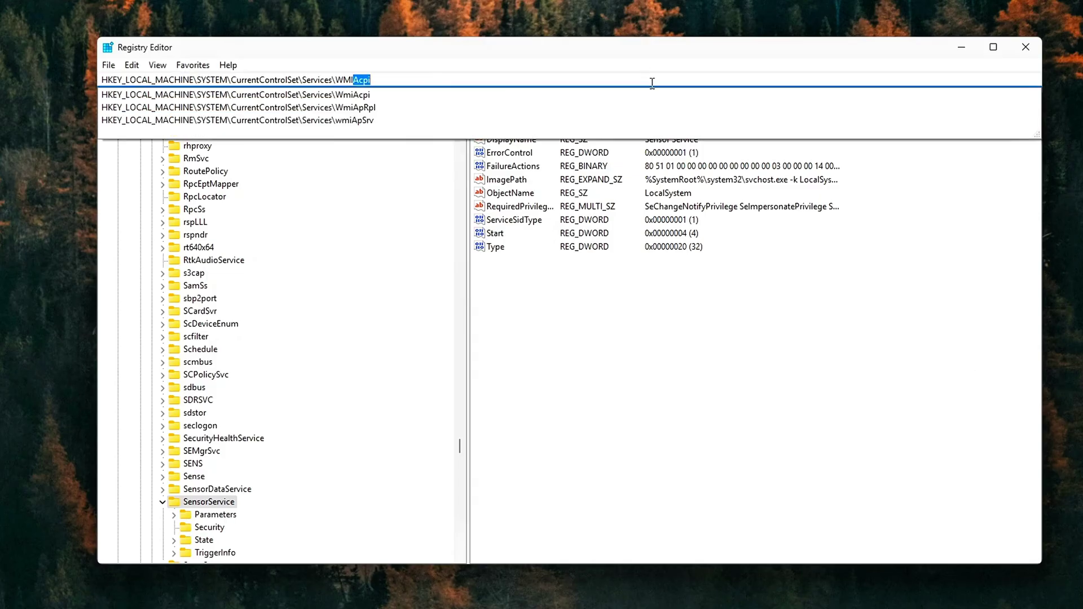
key(Return)
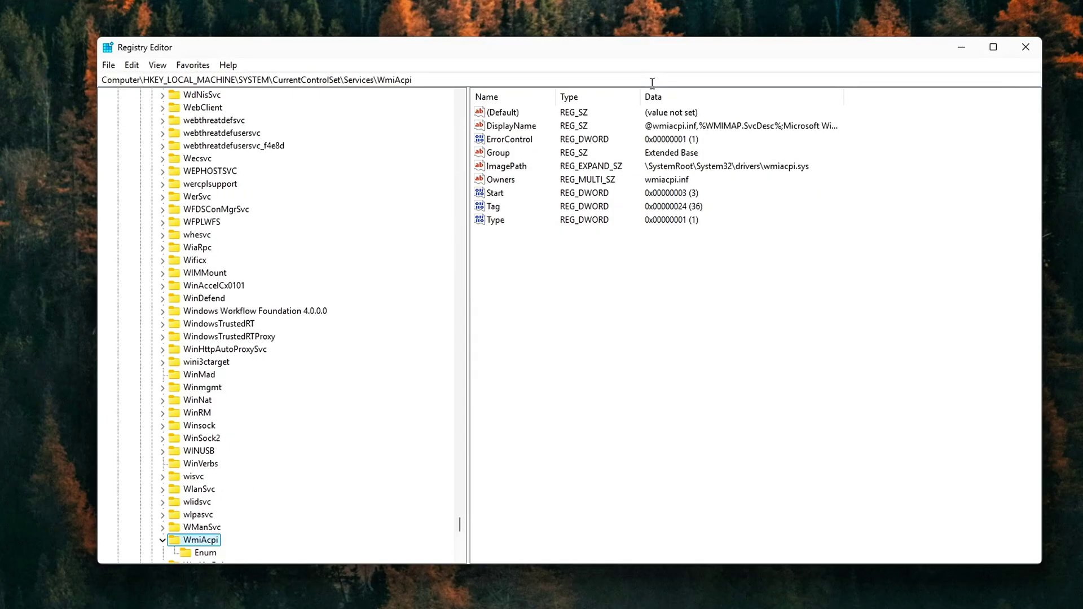
double_click(495, 193)
drag(295, 117, 651, 269)
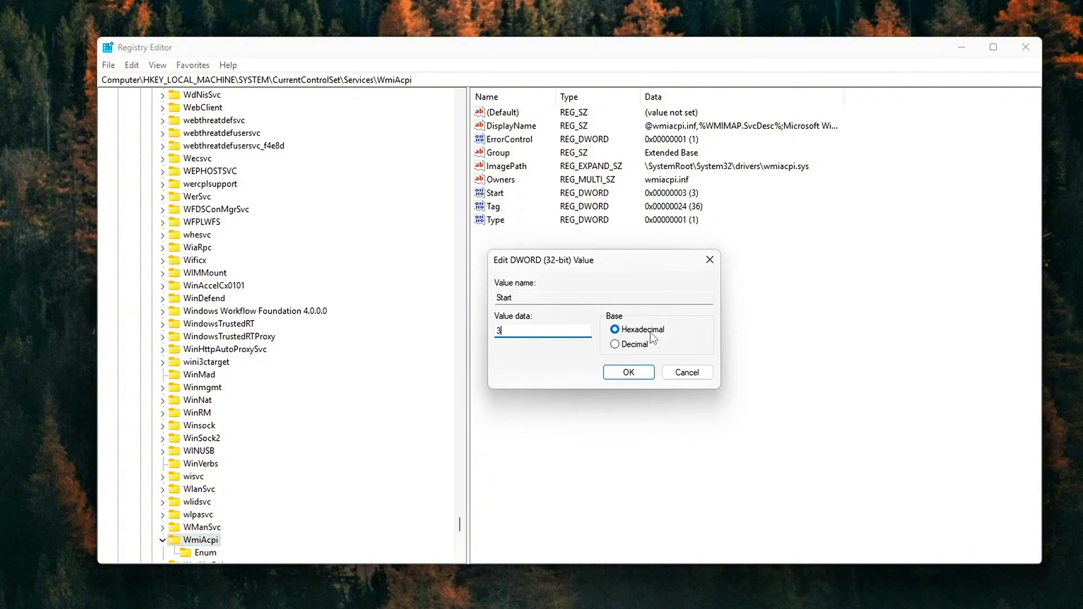
click(634, 375)
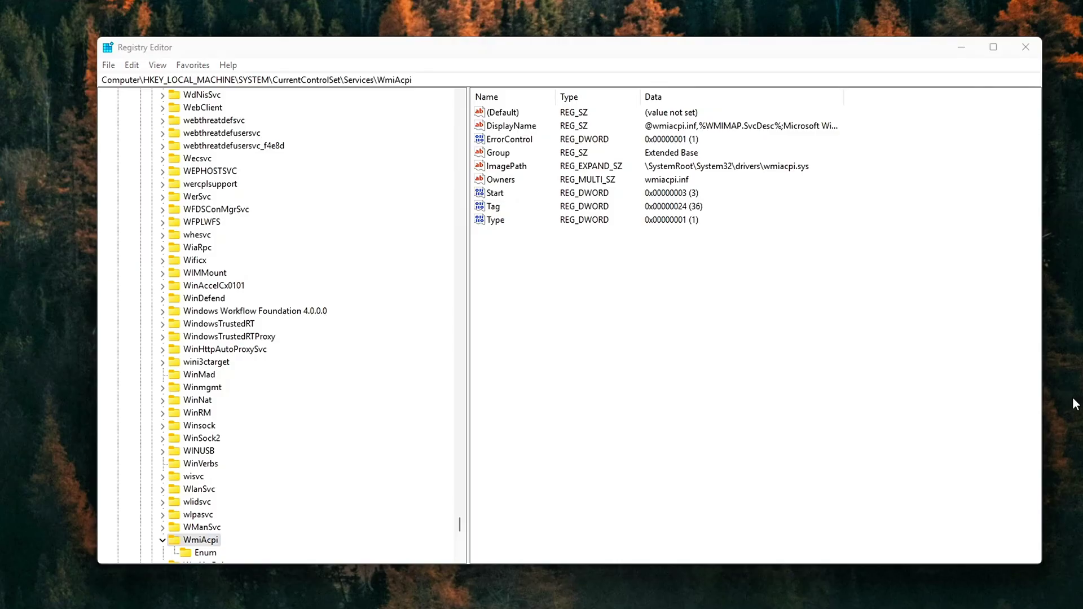
key(Return)
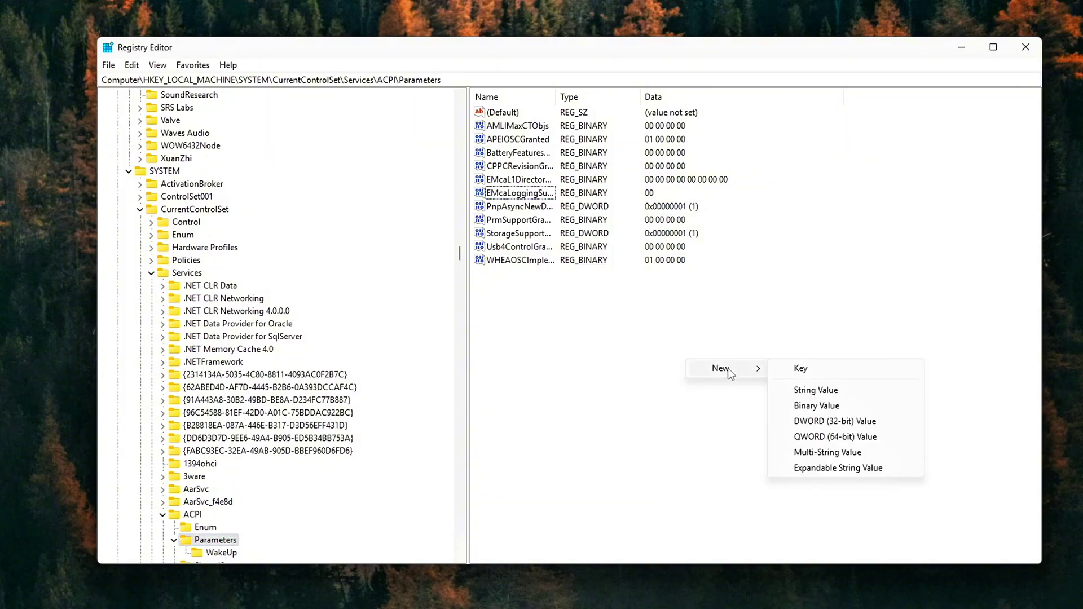
Add a DWORD (32-bit) value named EnableAcpiMonitoring with data 0 under ACPI\Parameters.
click(829, 420)
text(EnableAcpiMonitoring)
key(Return)
key(Return)
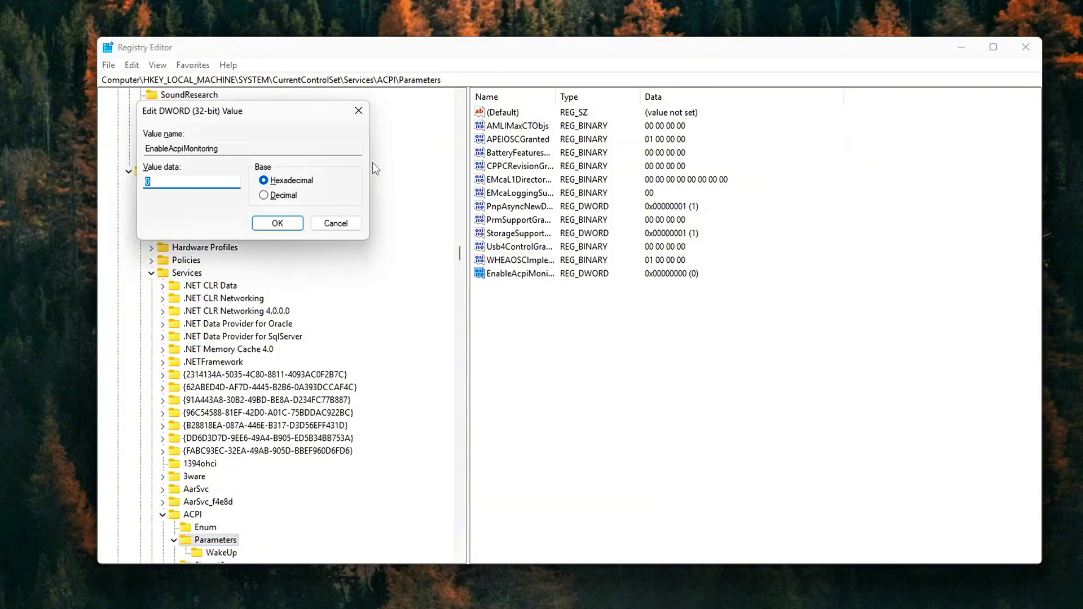
drag(294, 119, 658, 269)
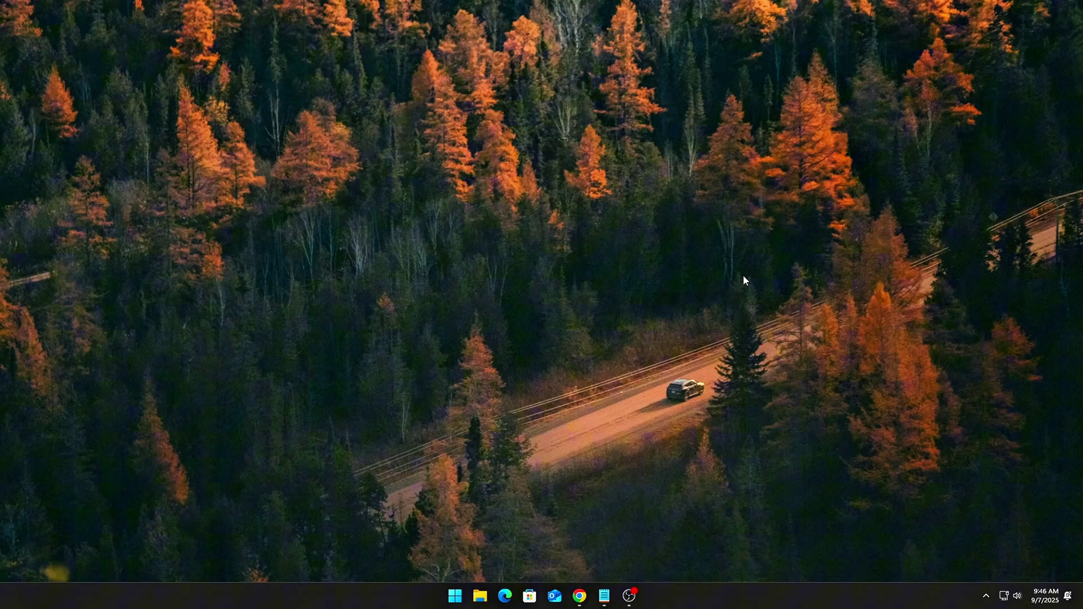
Launch HWiNFO64, run its system scan and dismiss the summary window.
key(super)
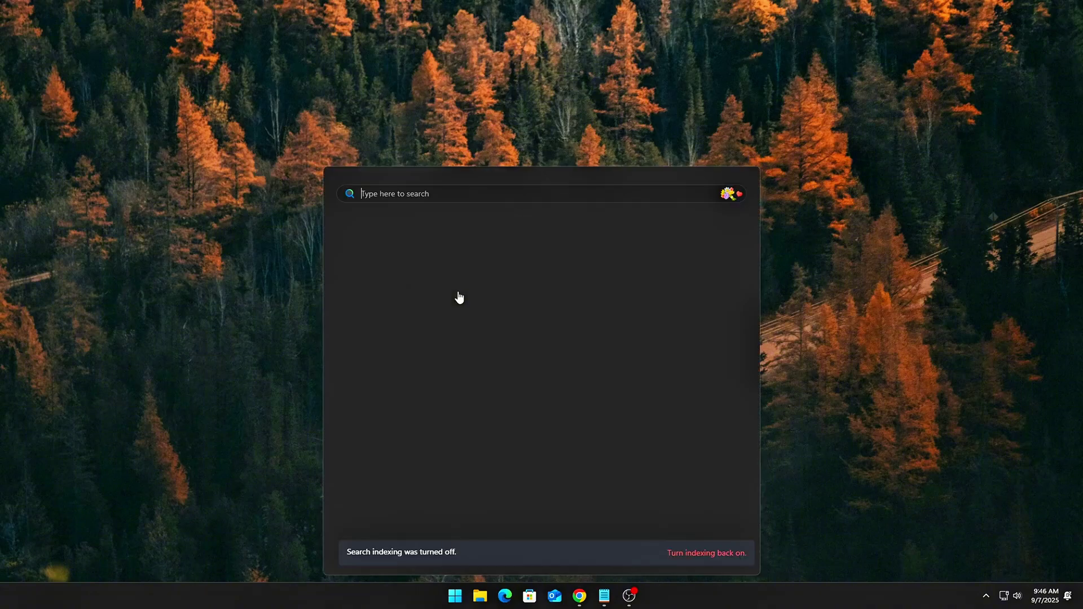
click(286, 314)
key(super)
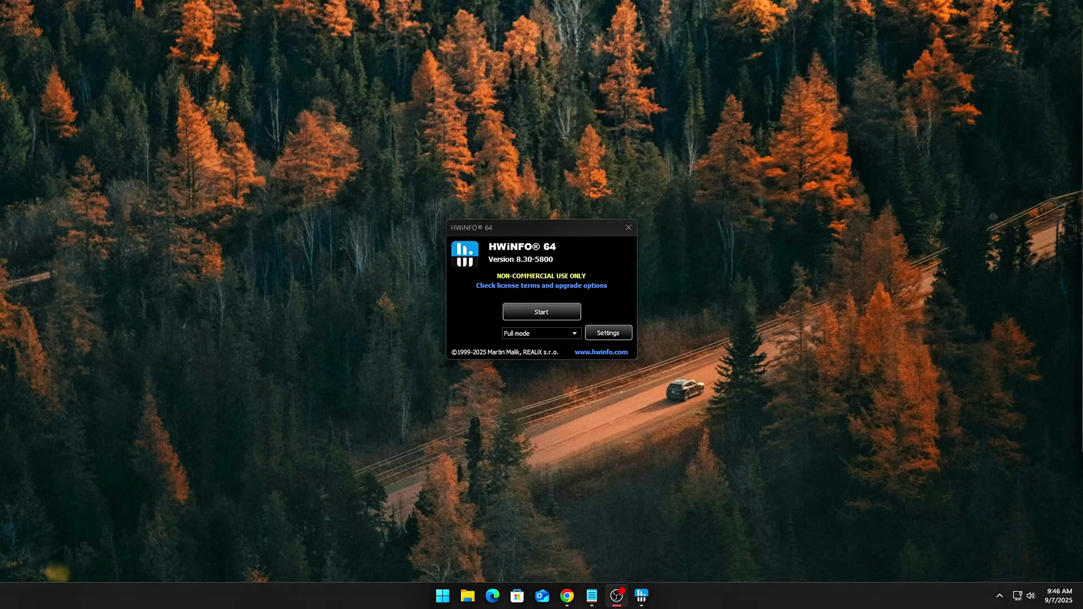
click(554, 312)
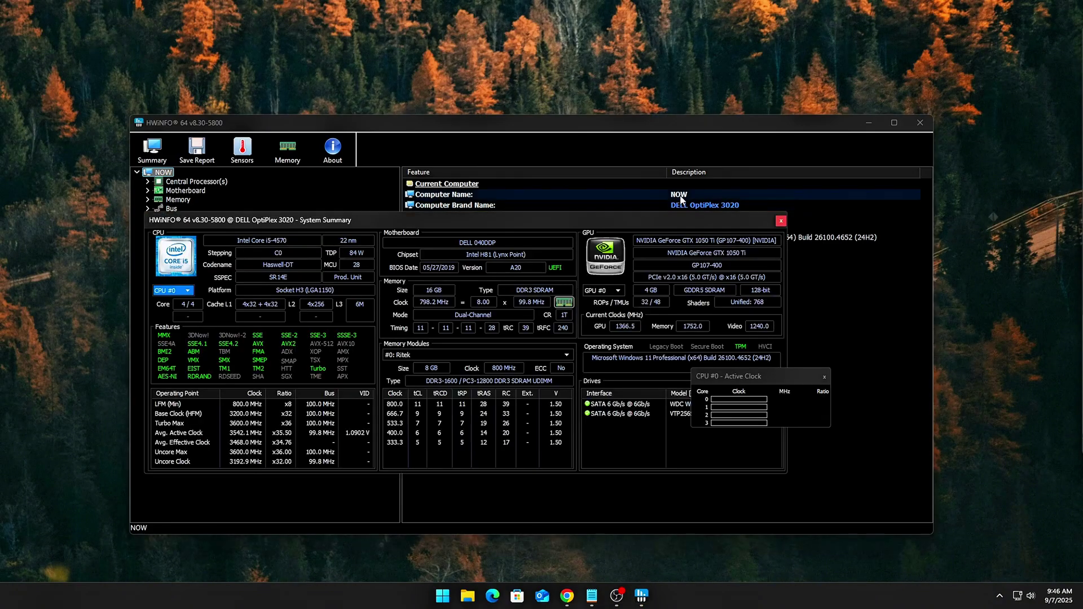
click(778, 220)
drag(746, 135, 629, 131)
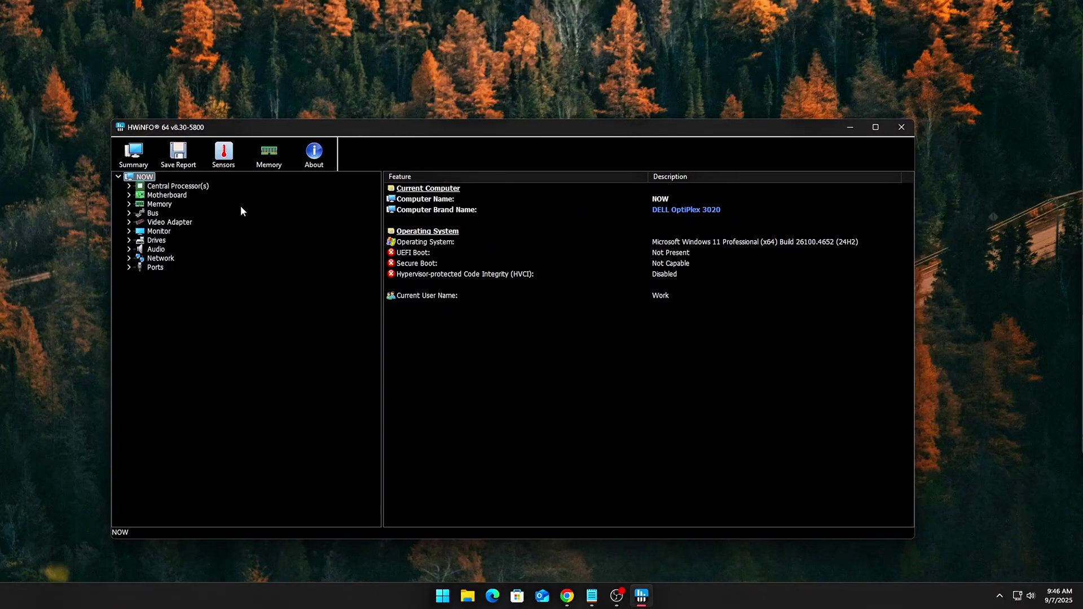
Expand Memory and view the Row 0 and Row 2 module details.
click(158, 204)
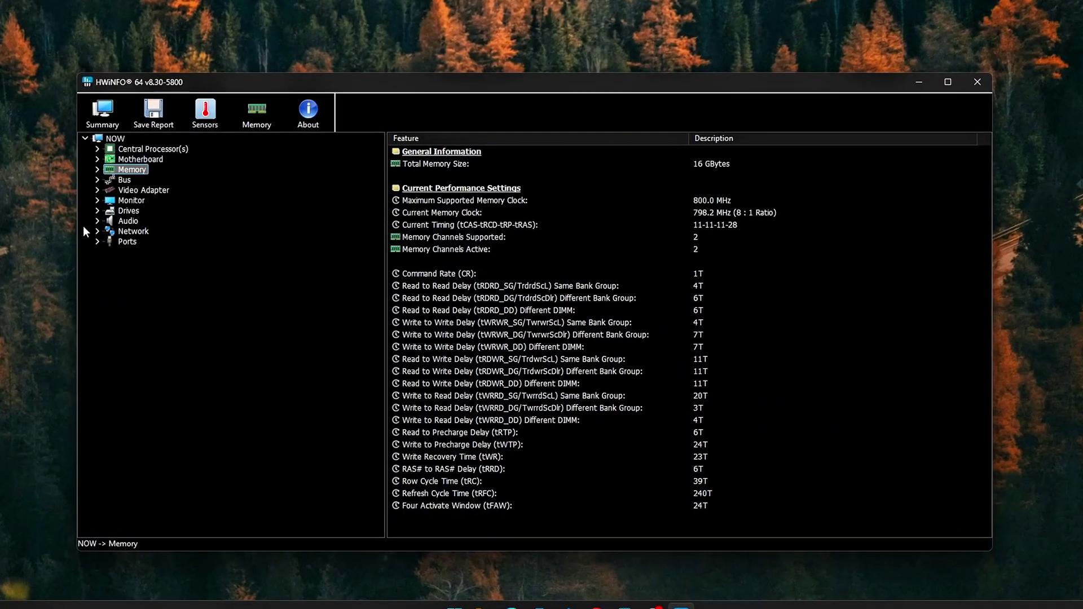
click(103, 176)
click(169, 173)
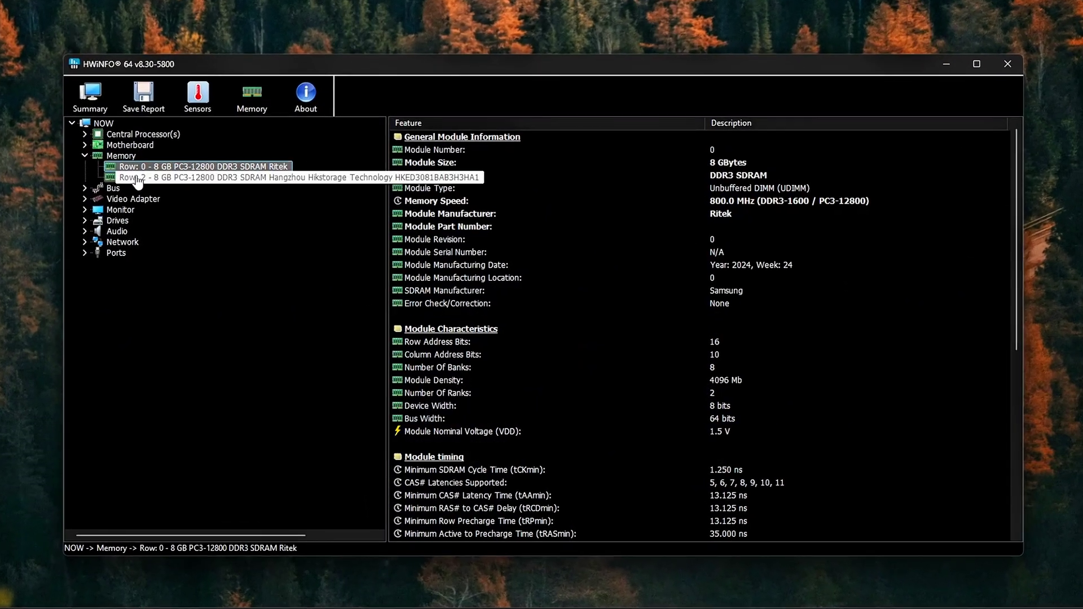
click(169, 184)
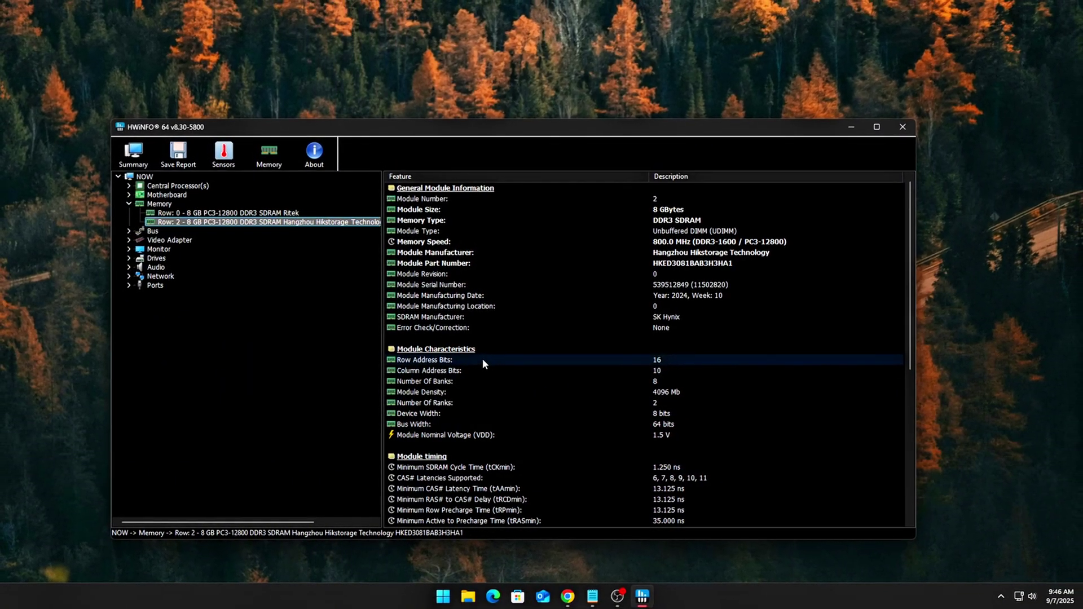
Expand Audio to the NVIDIA GP107 controller and expand every node in the device tree.
click(128, 266)
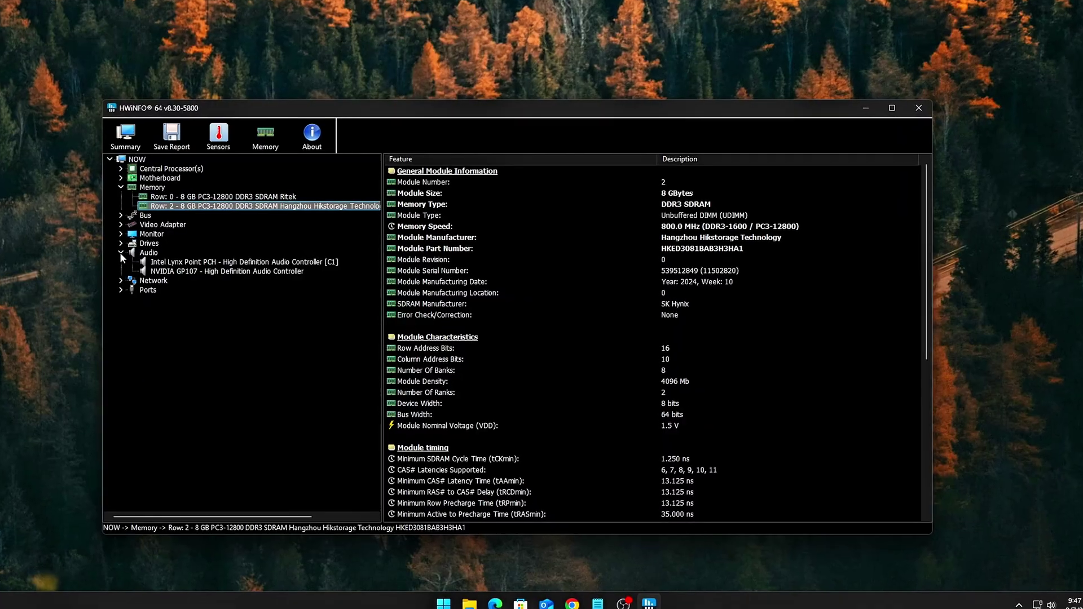
click(159, 271)
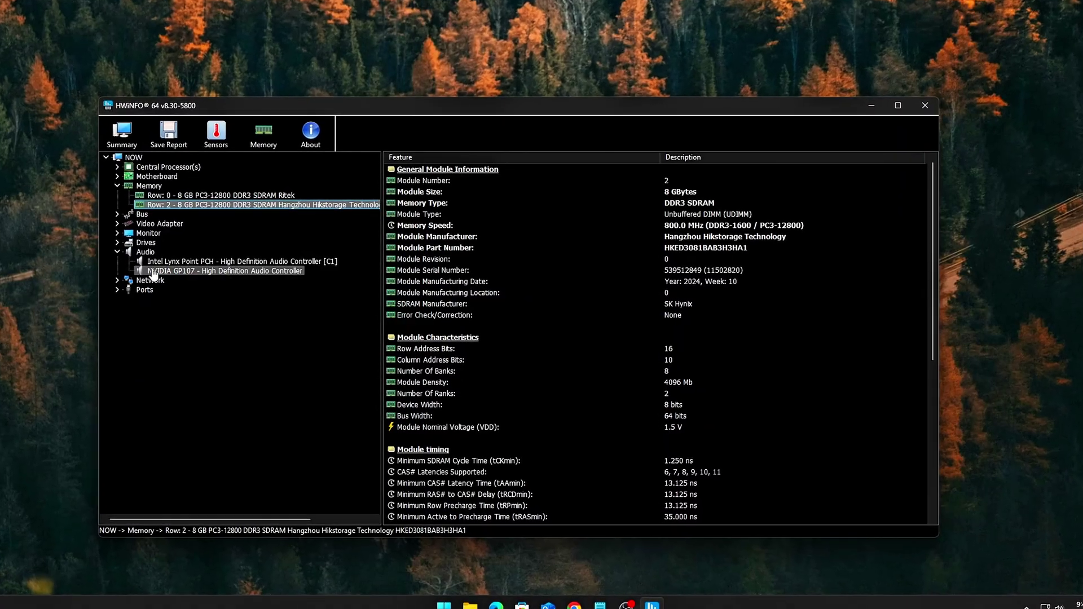
right_click(159, 272)
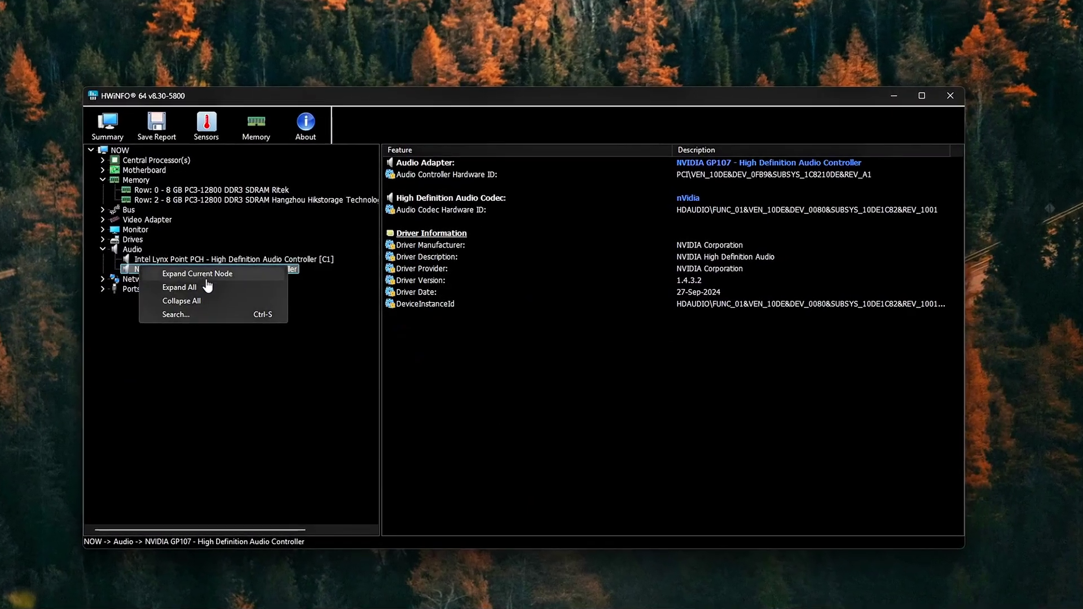
click(181, 288)
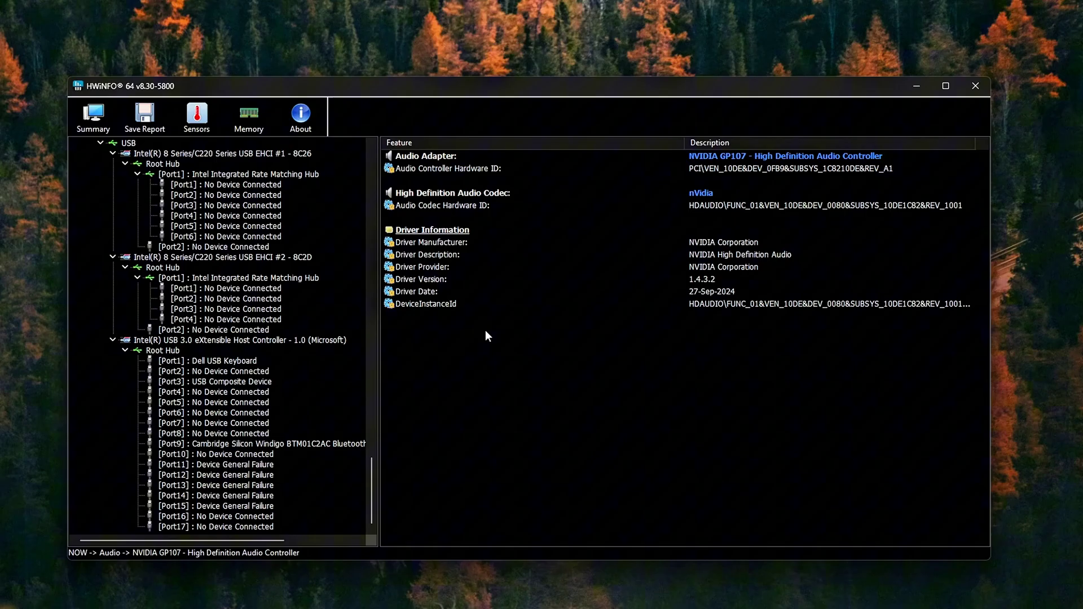
Reselect the NVIDIA GP107 audio controller and close HWiNFO.
scroll(320, 348, up, 3)
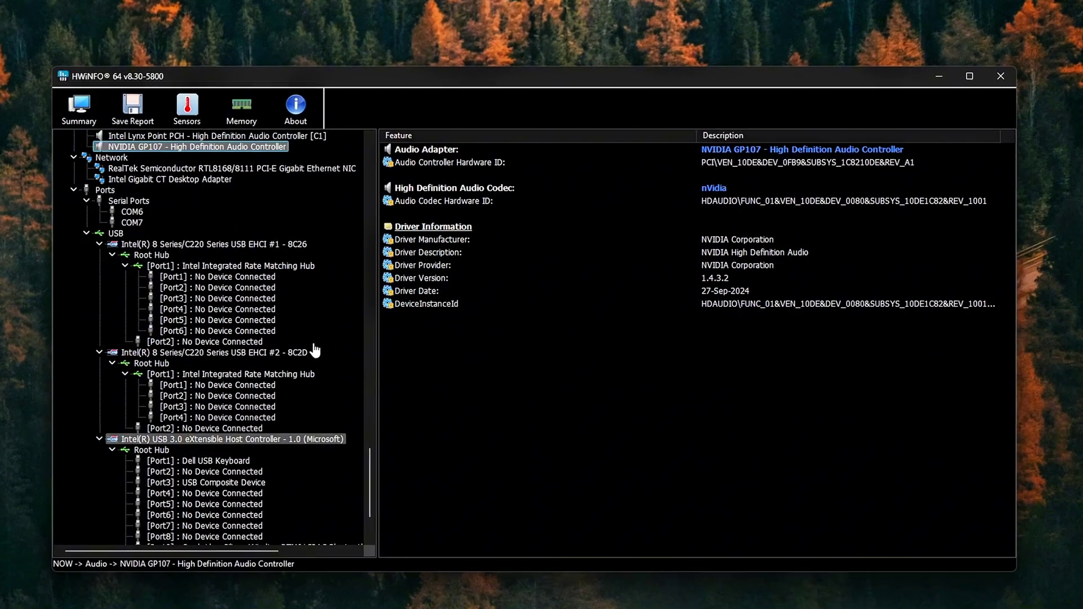
scroll(316, 351, up, 5)
click(929, 153)
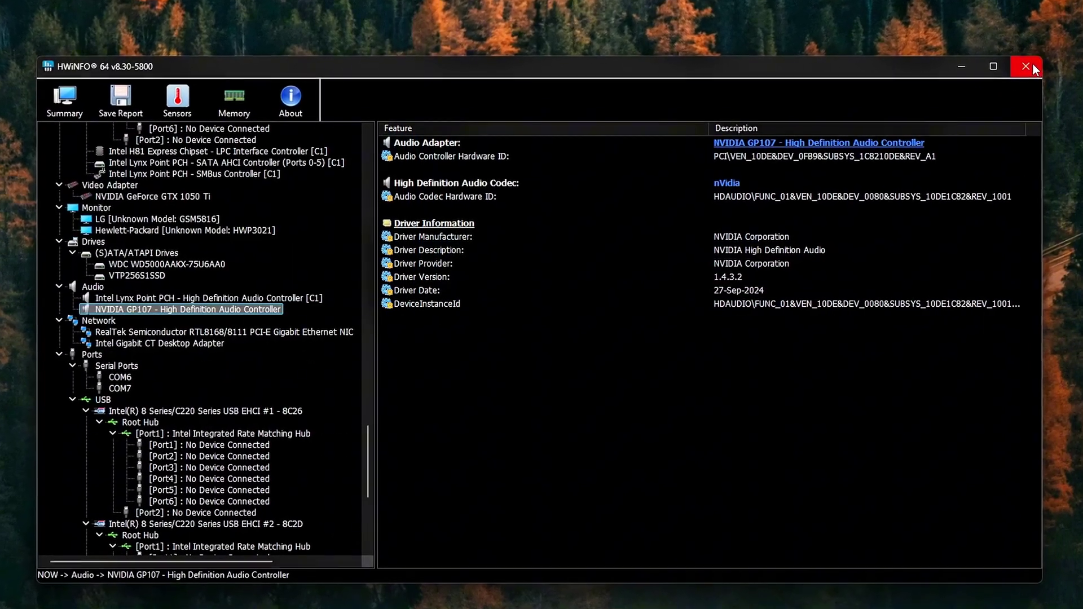
click(1019, 68)
scroll(327, 338, down, 1)
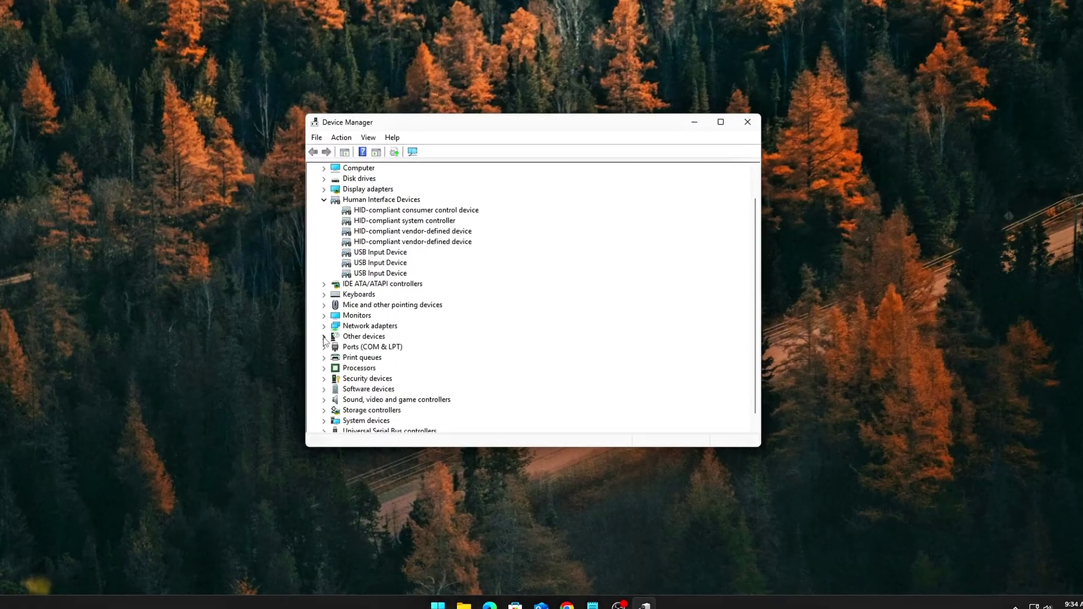
Collapse Other devices and expand System devices, scrolling through its entries.
click(327, 336)
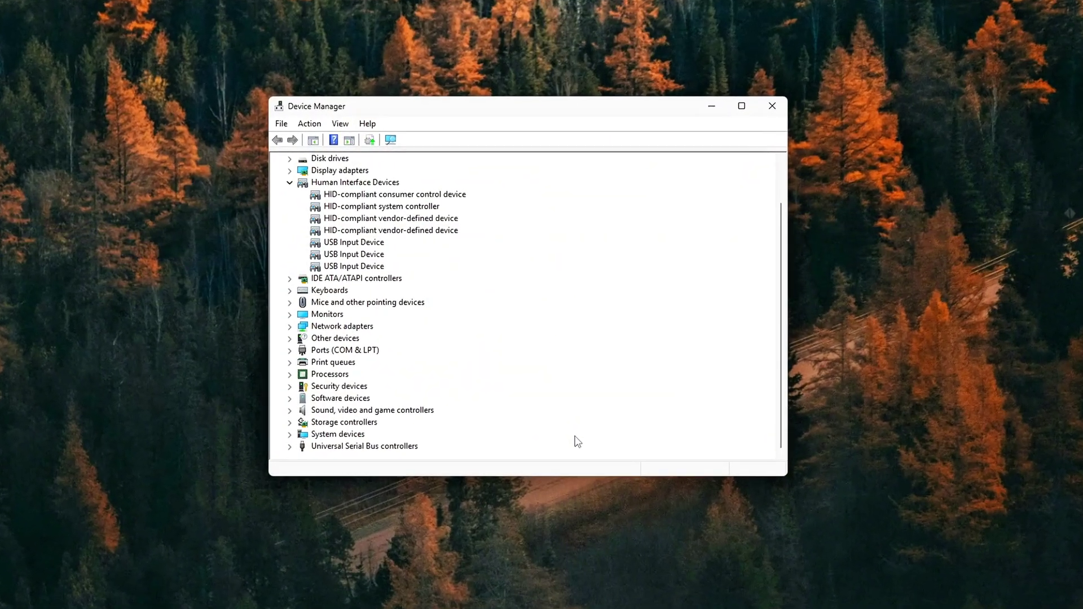
click(292, 432)
scroll(432, 361, down, 4)
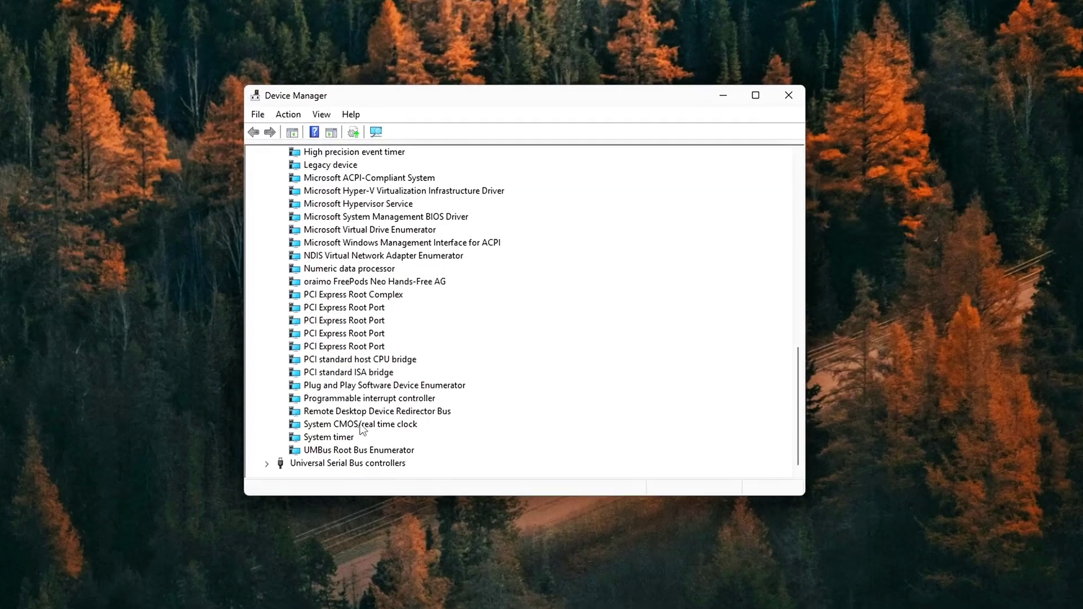
scroll(395, 410, up, 5)
scroll(388, 417, up, 8)
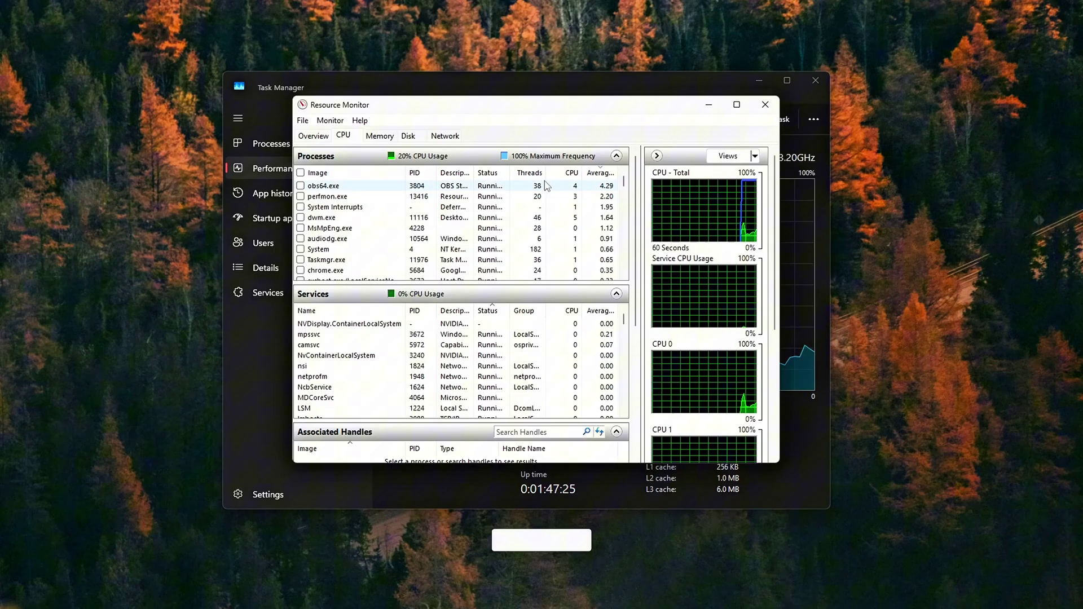
Browse Resource Monitor's CPU processes, selecting System Interrupts and services.exe.
mouse_move(624, 182)
mouse_down()
mouse_move(635, 269)
mouse_move(635, 172)
mouse_up()
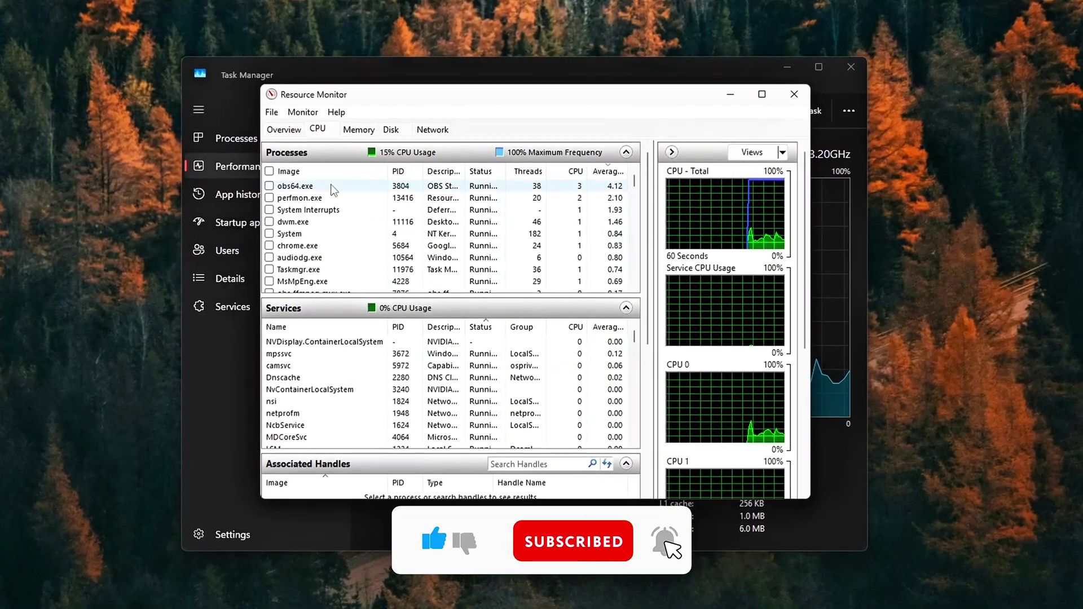
click(337, 209)
scroll(361, 237, down, 5)
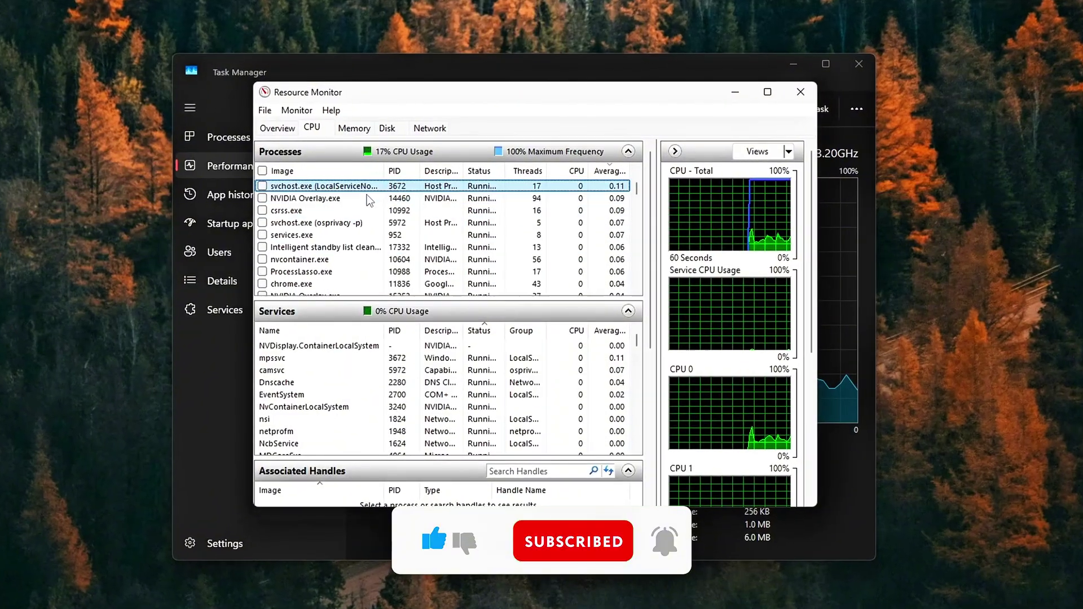
click(388, 234)
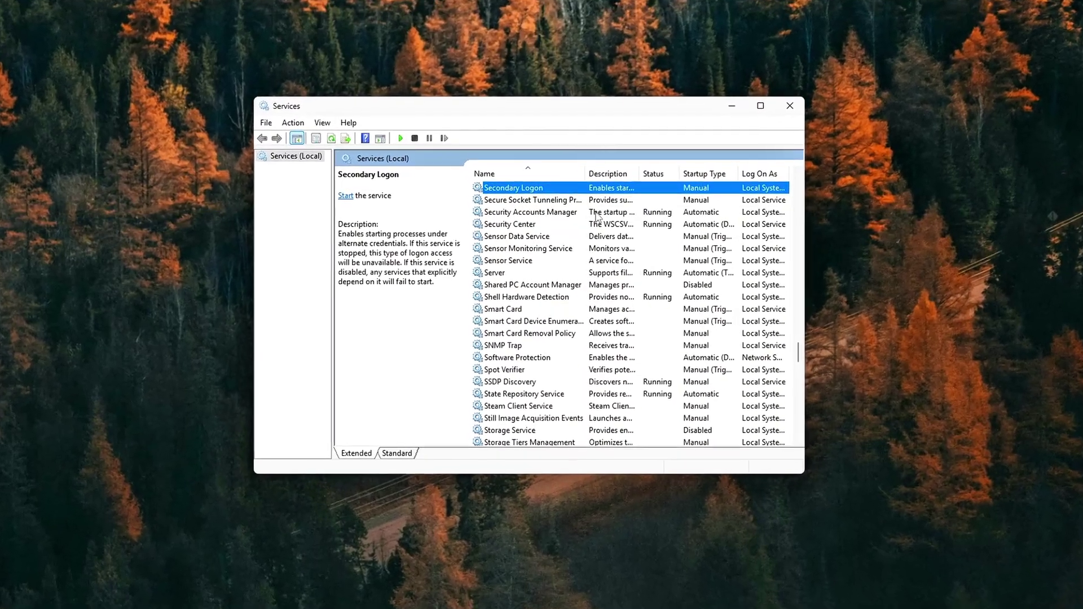
Open Sensor Service's properties in Services, showing Manual startup and Stopped status.
key(Down)
key(Down)
key(Down)
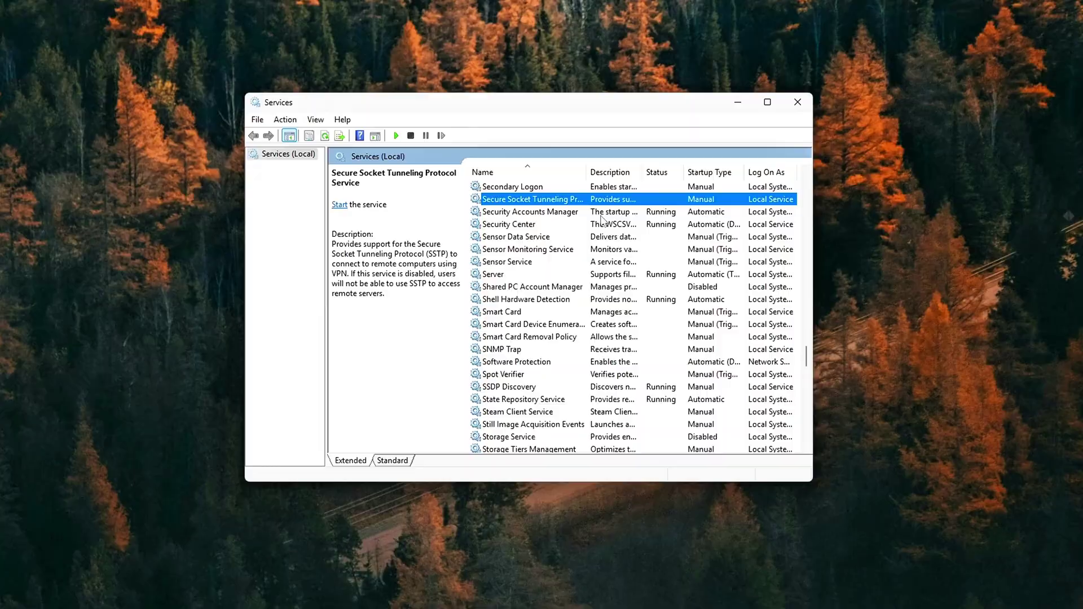
click(517, 260)
right_click(511, 266)
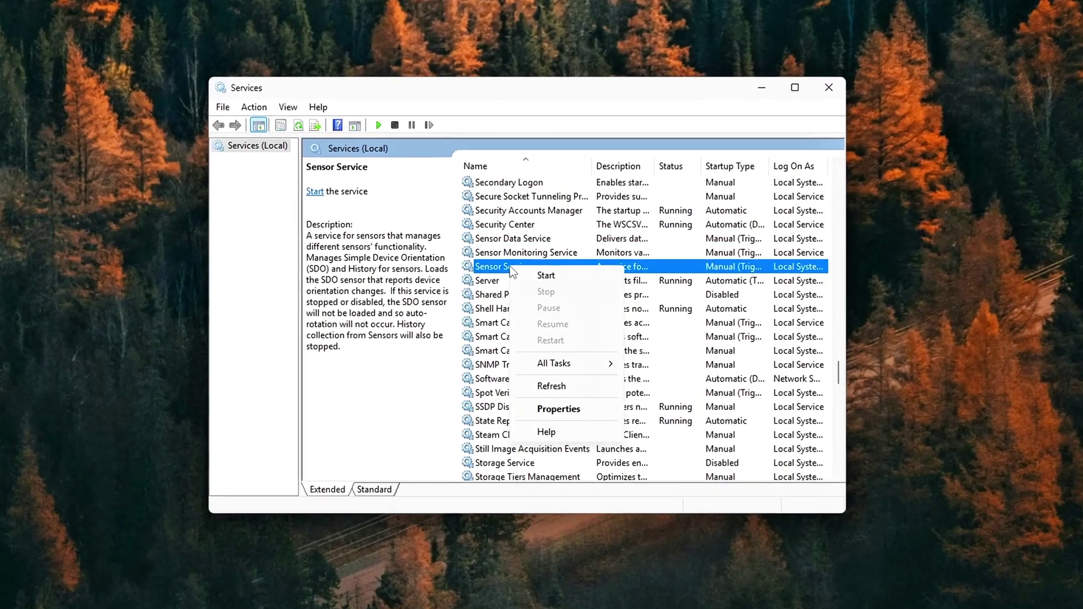
click(556, 401)
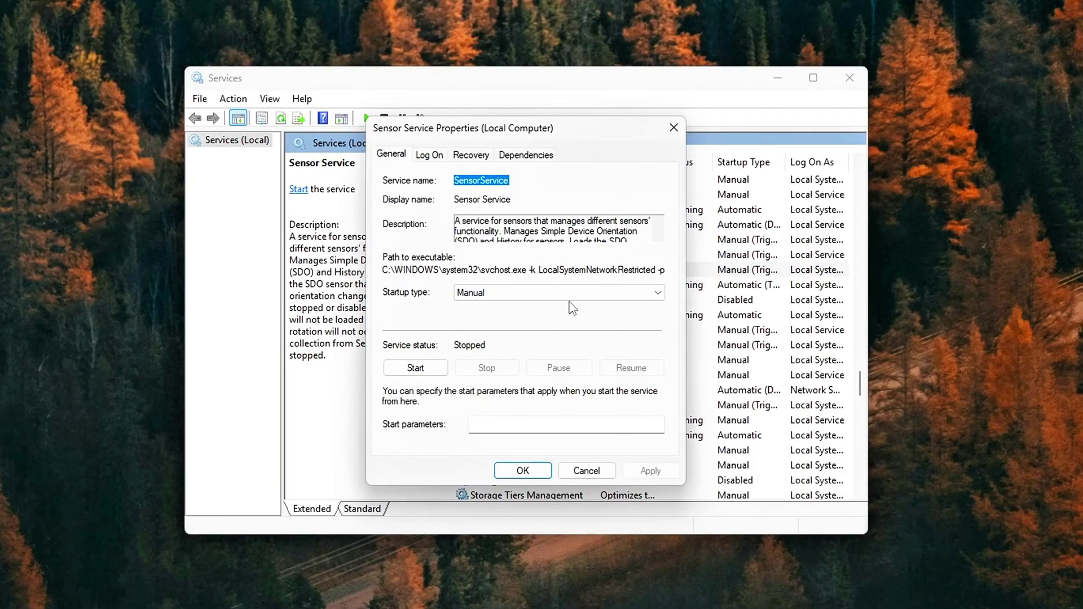